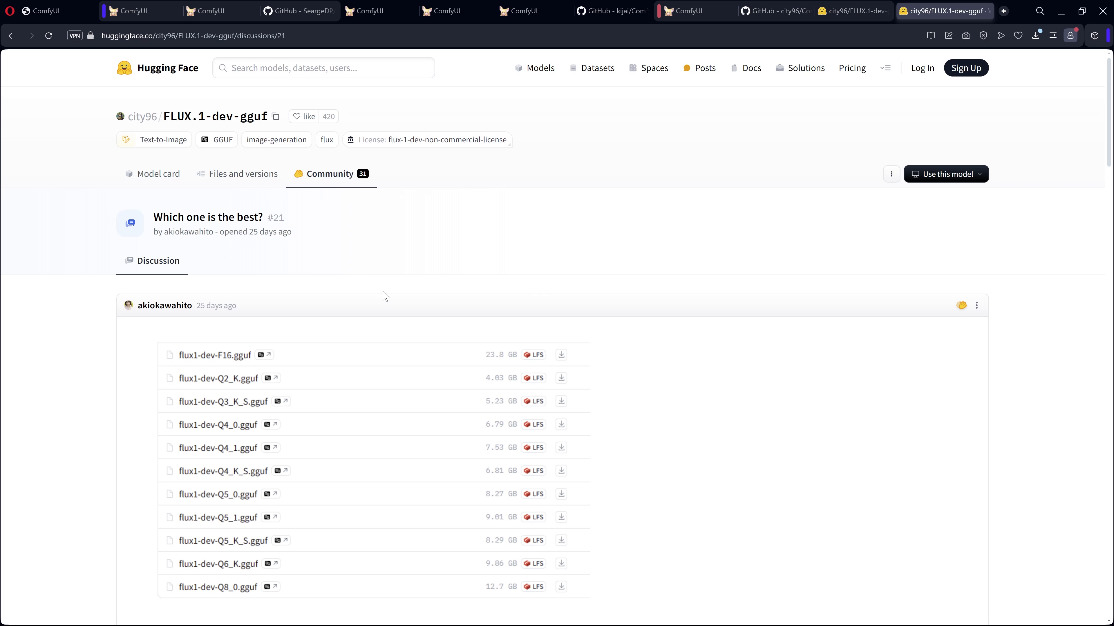
Examine the discussion's chart of quality loss versus model size for the quantized models, and return to the FLUX.1-dev-gguf file list
scroll(383, 296, "down", 15)
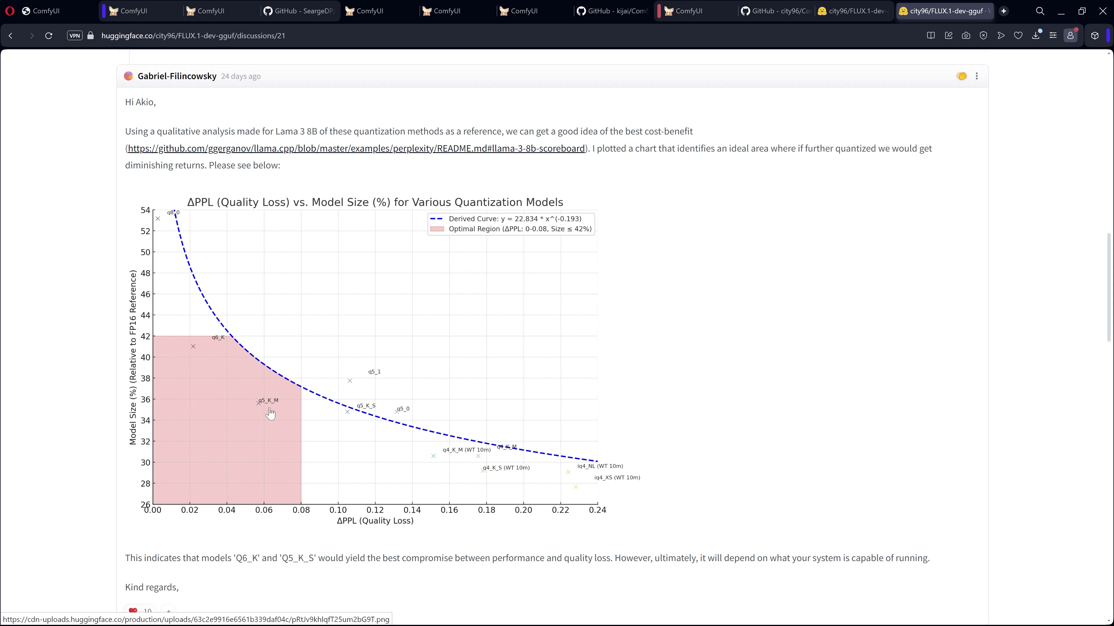
scroll(303, 359, "up", 1)
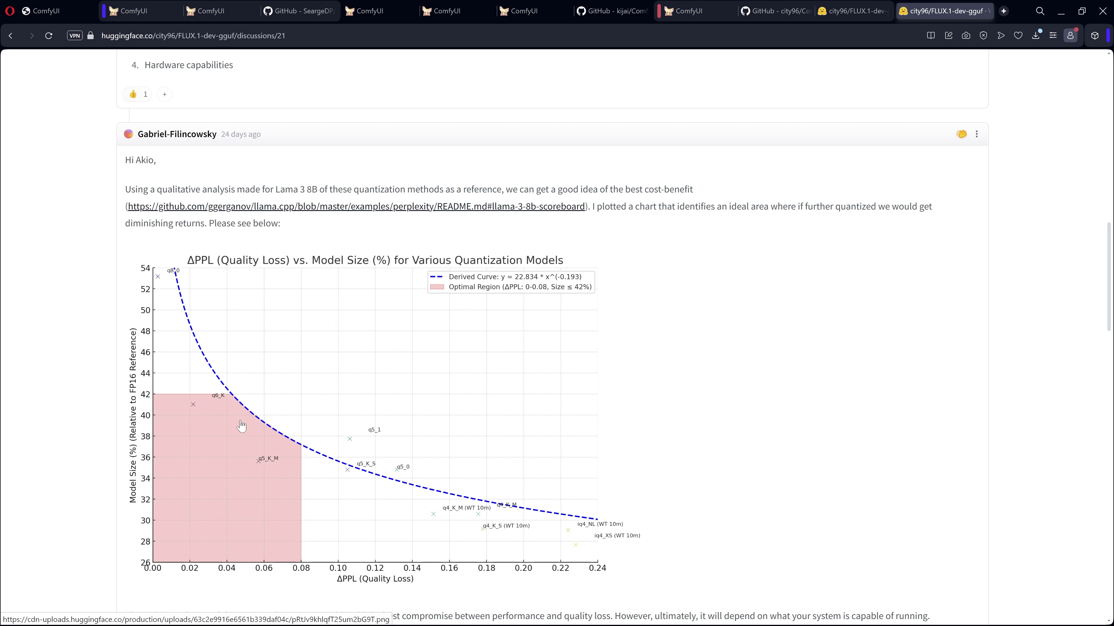
left_click(846, 18)
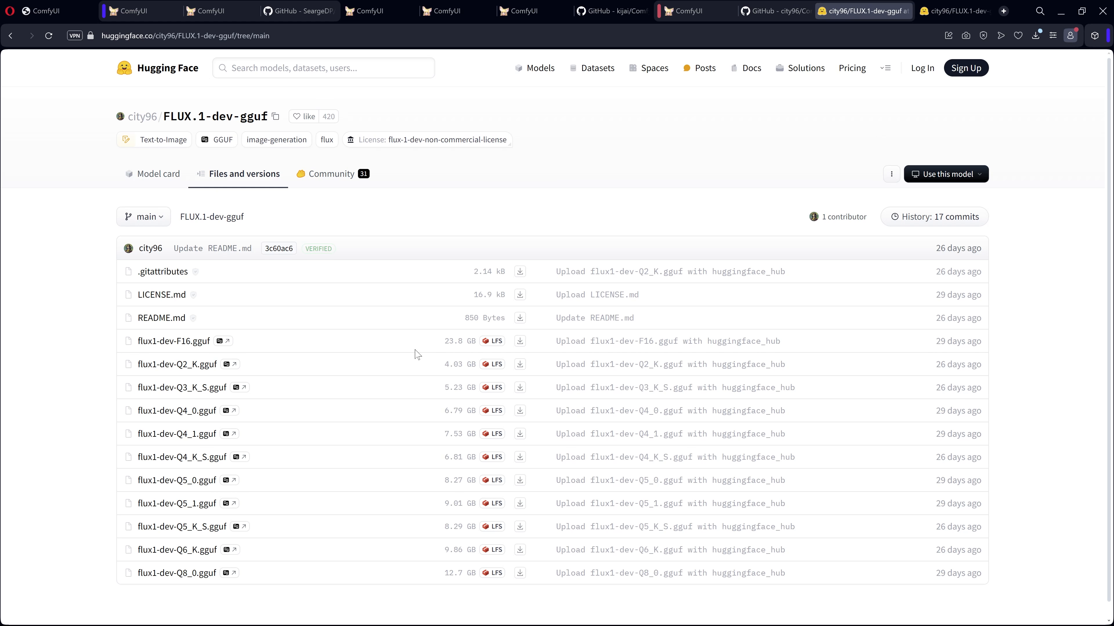
Open the t5_v1.1-xxl GGUF link from the Usage section of the ComfyUI-GGUF README separately, keeping the README open
left_click(779, 11)
scroll(405, 315, "down", 10)
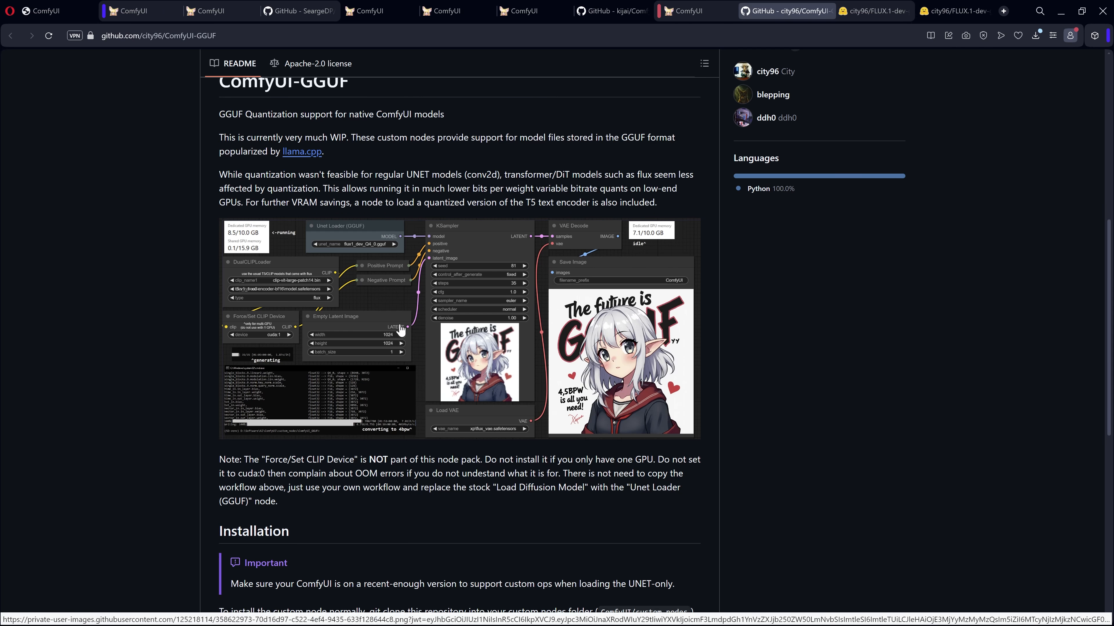
scroll(406, 316, "down", 1)
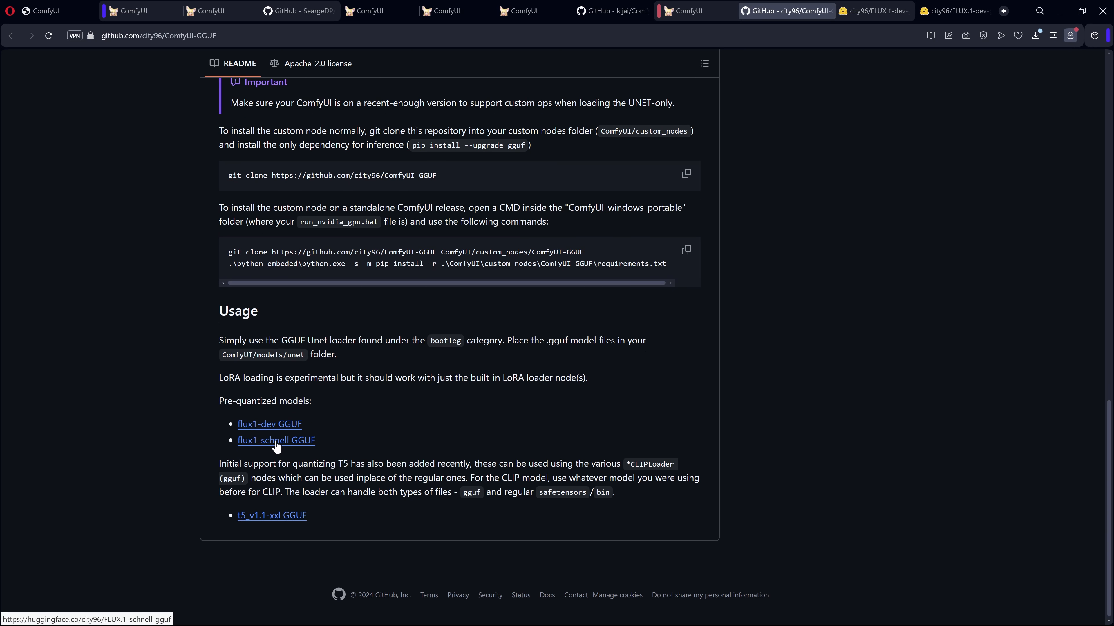
right_click(281, 517)
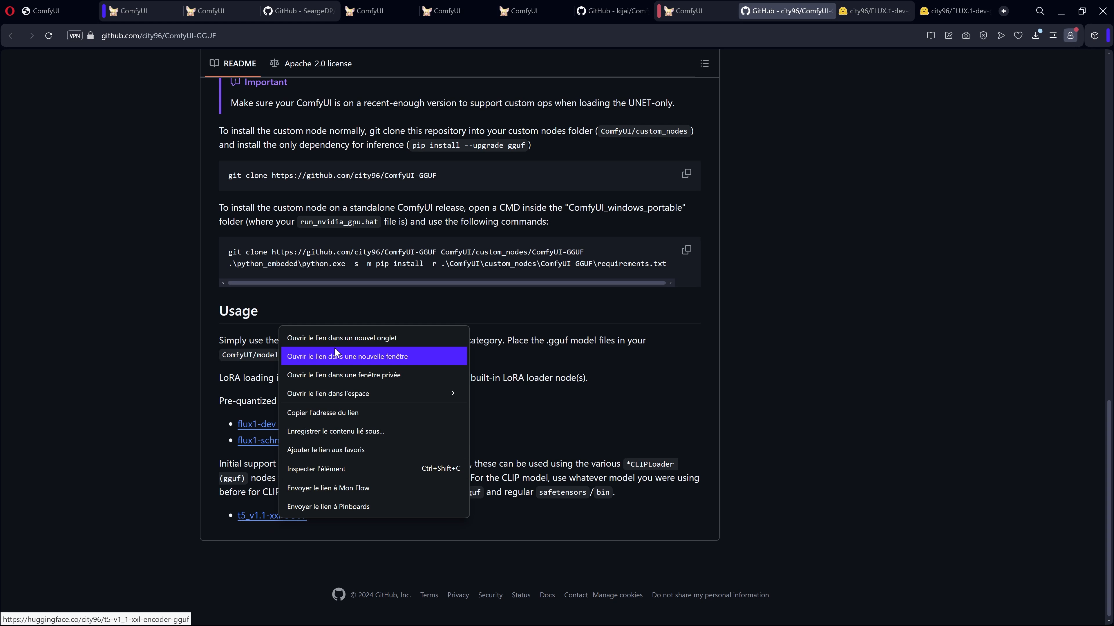
left_click(334, 347)
Download flux1-dev-Q2_K.gguf from the FLUX.1-dev-gguf files into ComfyUI's models\unet\Flux folder
key("ctrl+Tab")
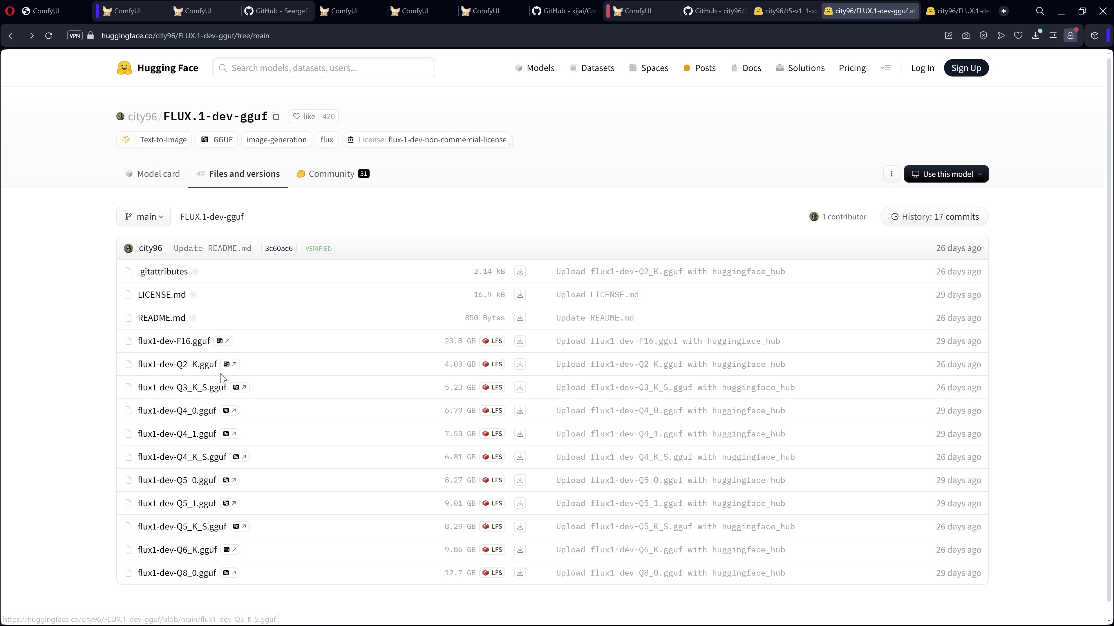
left_click(520, 365)
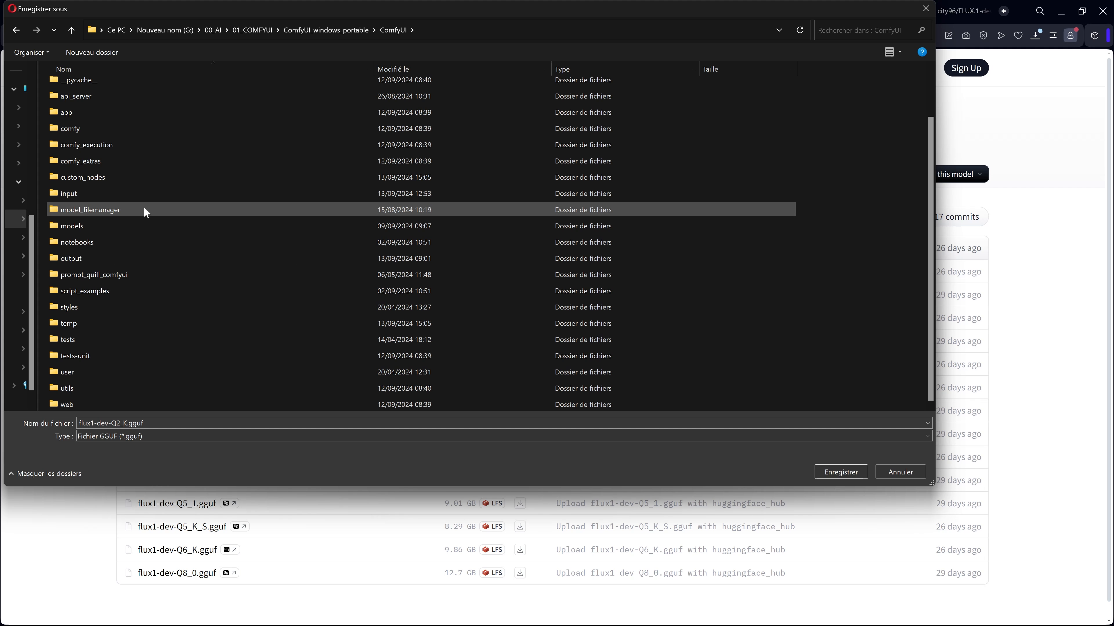
double_click(66, 226)
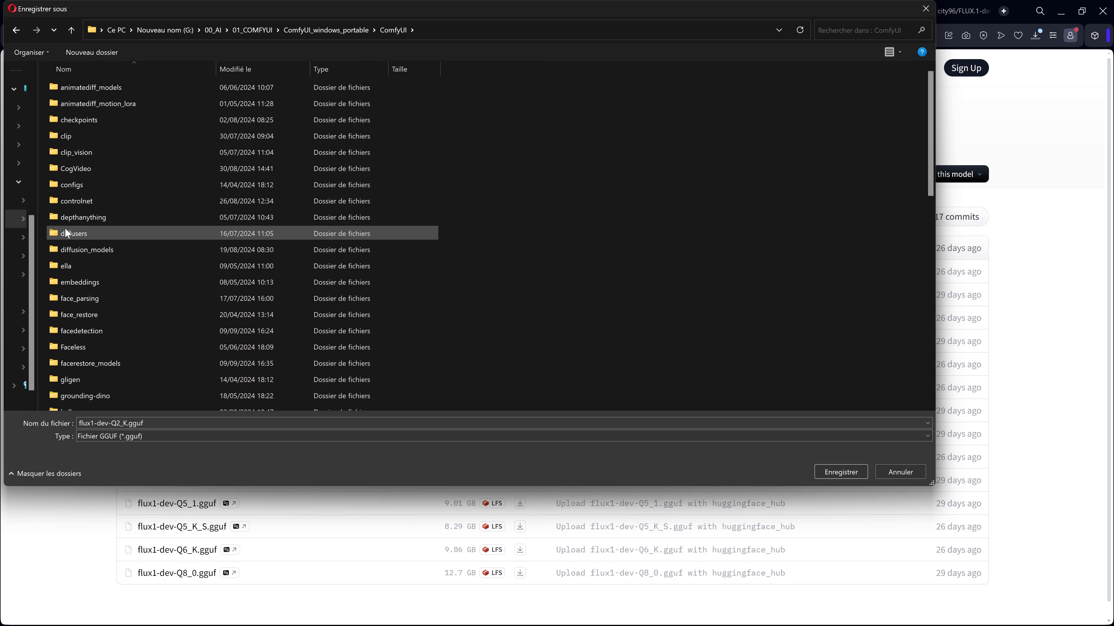
scroll(102, 306, "down", 10)
double_click(91, 361)
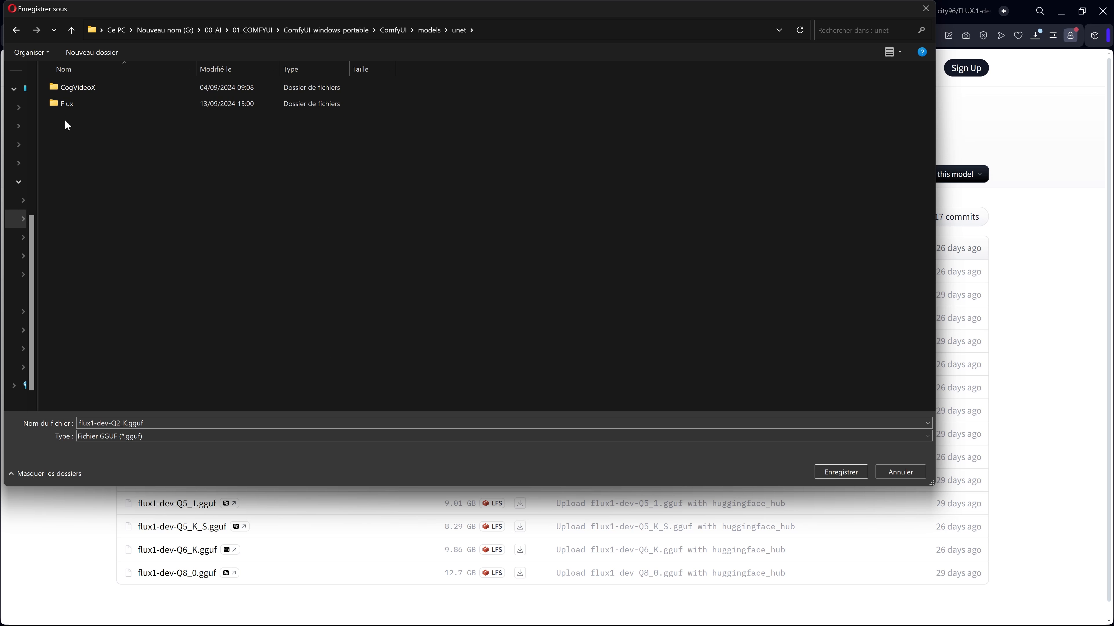
double_click(65, 104)
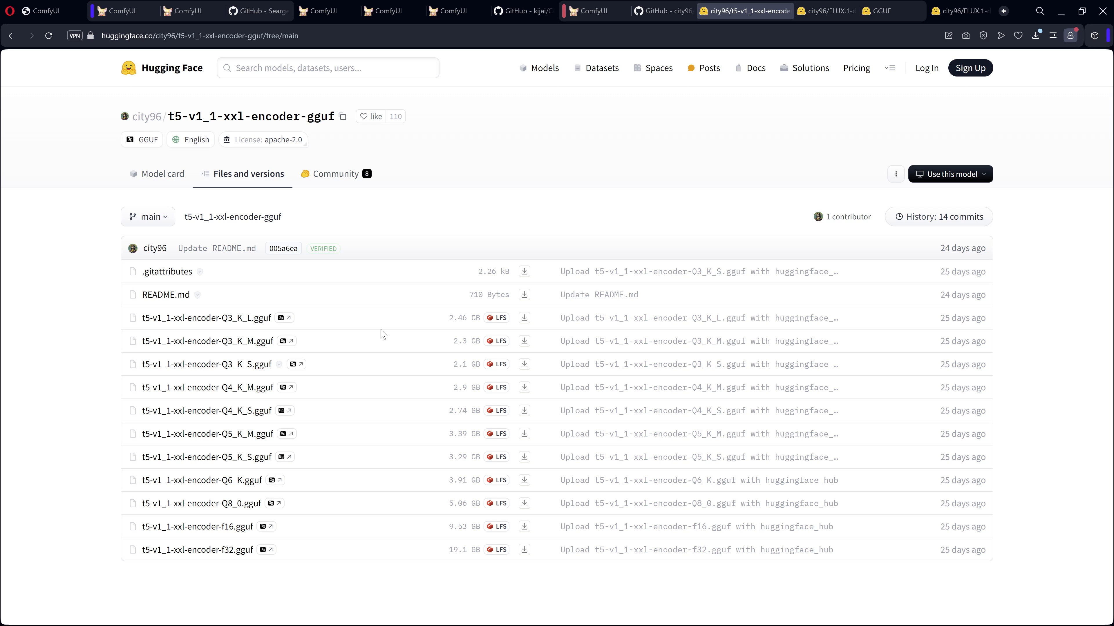
Download t5-v1_1-xxl-encoder-Q6_K.gguf from the T5 encoder files into ComfyUI's models\clip folder
left_click(524, 481)
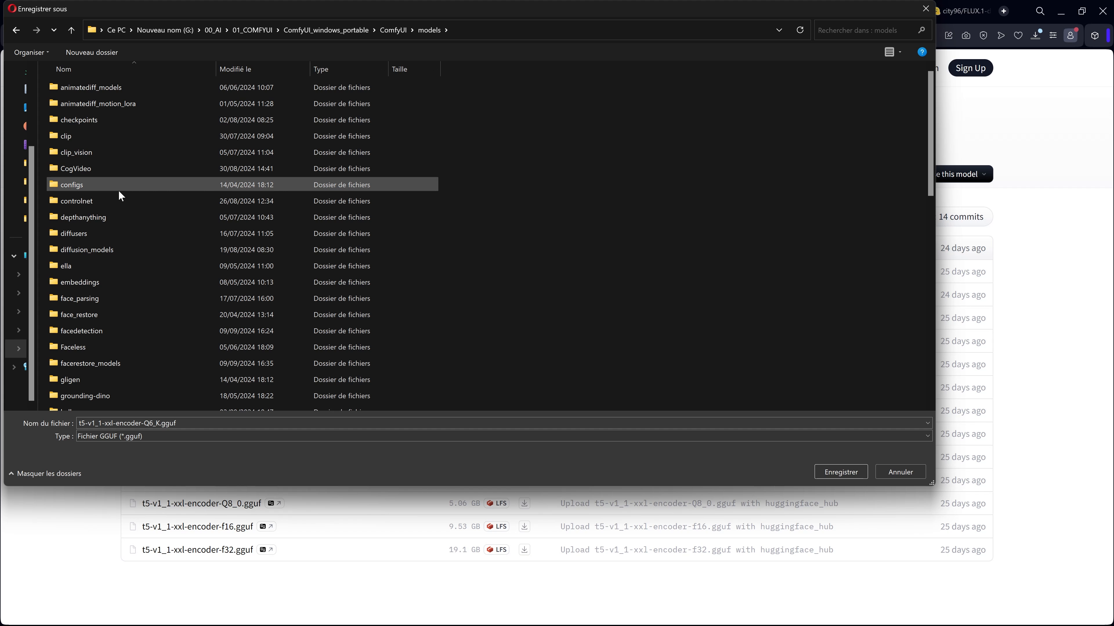
scroll(124, 239, "down", 3)
scroll(123, 239, "up", 3)
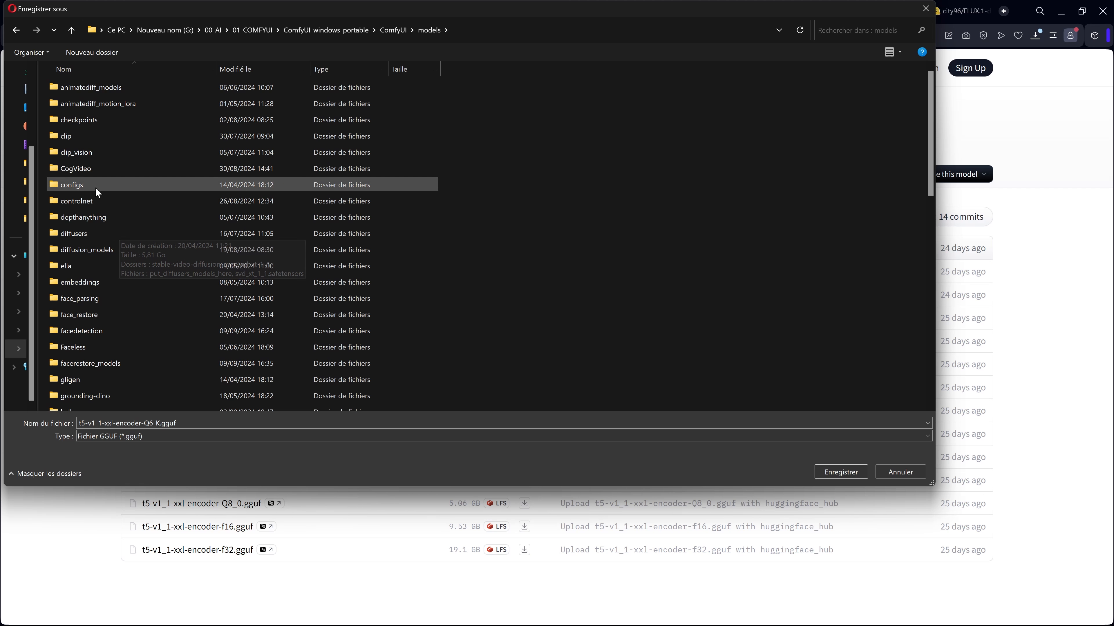
double_click(71, 141)
key("Return")
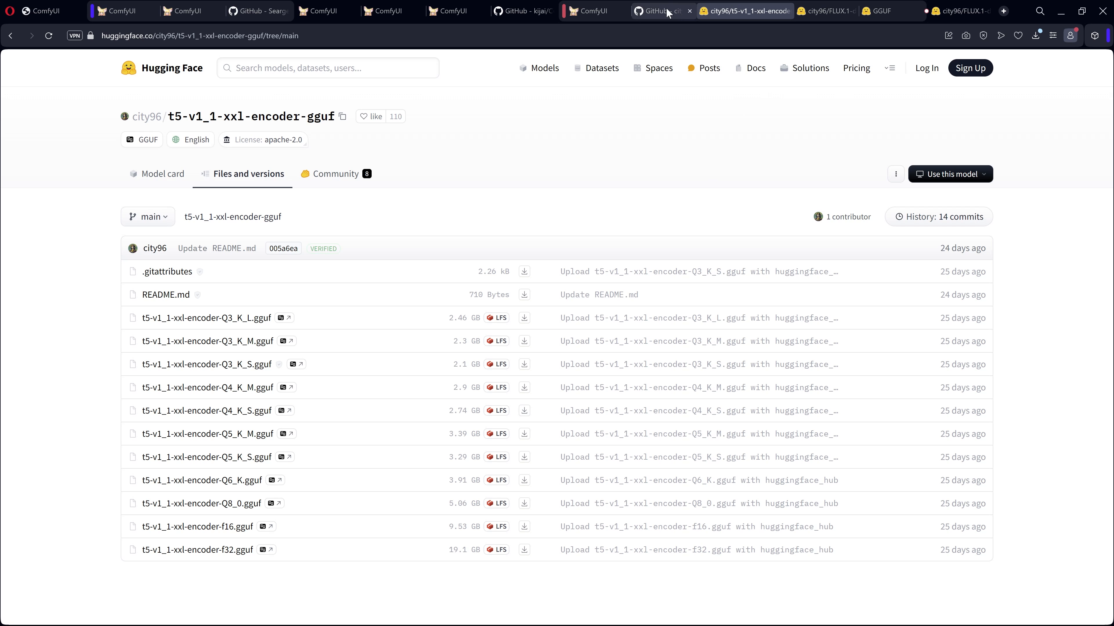
In the empty ComfyUI workflow, add a Unet Loader (GGUF) node and choose Flux\flux1-dev-Q2_K.gguf as its model
left_click(592, 11)
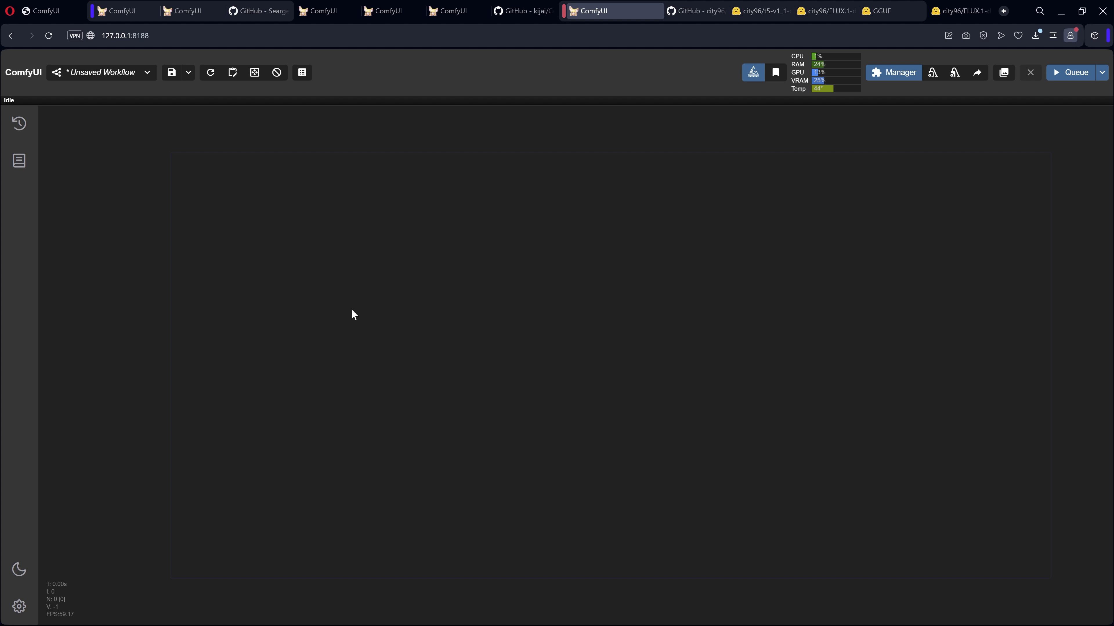
double_click(364, 307)
type("unet")
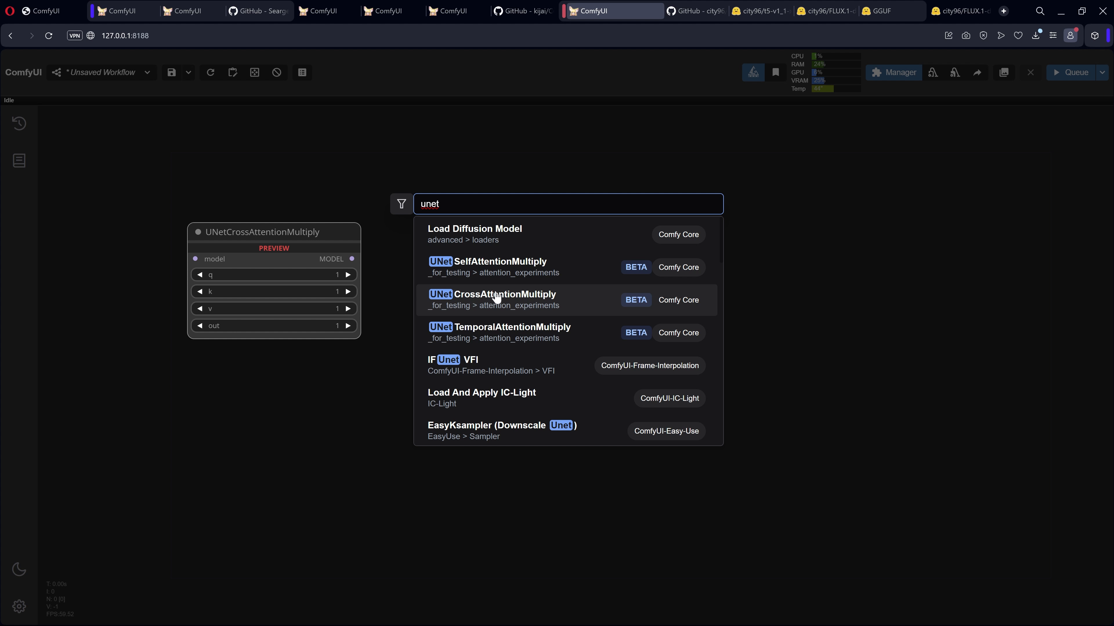
scroll(496, 298, "down", 5)
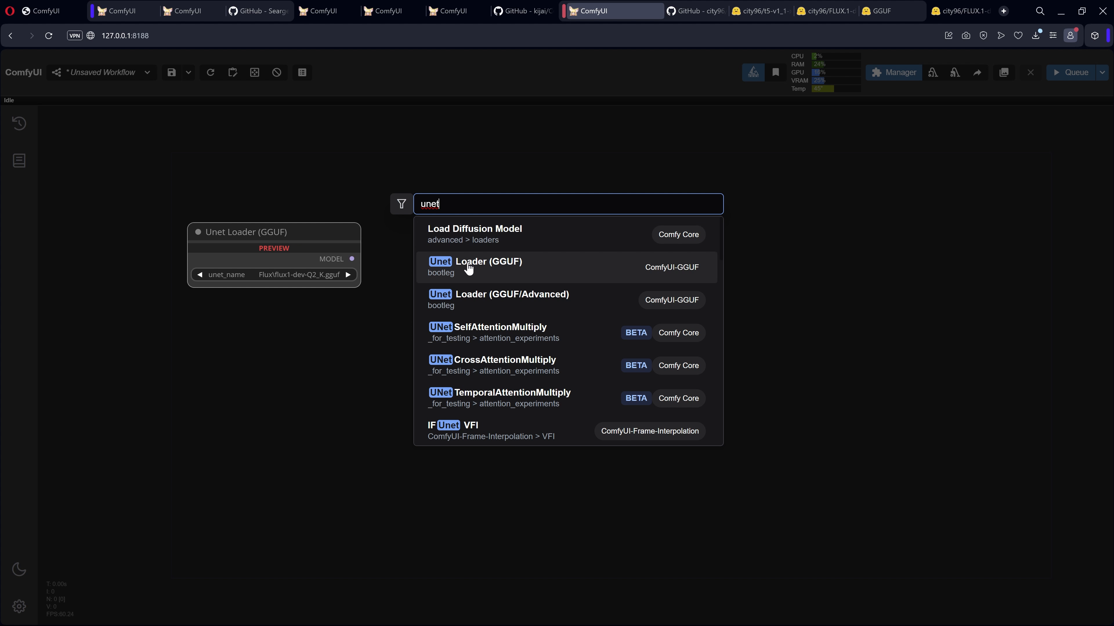
left_click(470, 270)
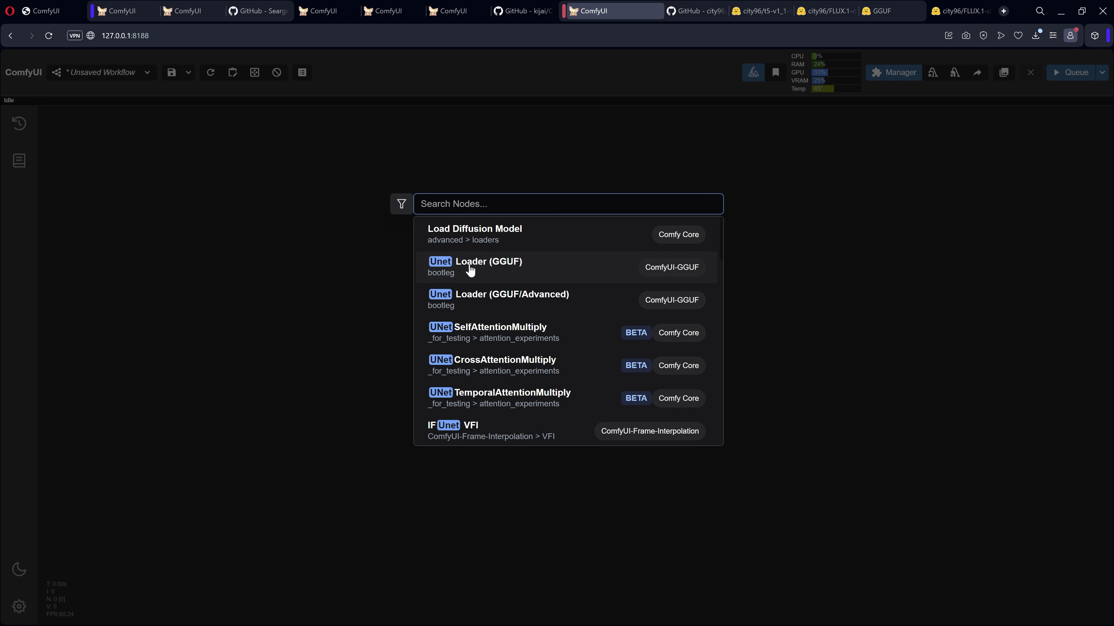
scroll(467, 272, "up", 1)
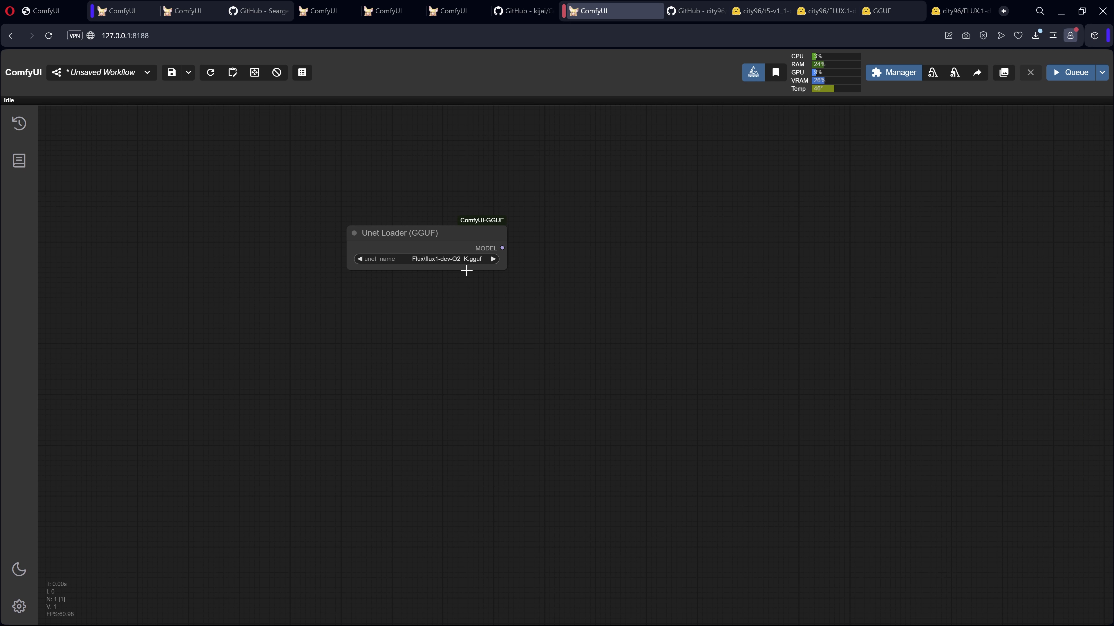
left_click(477, 260)
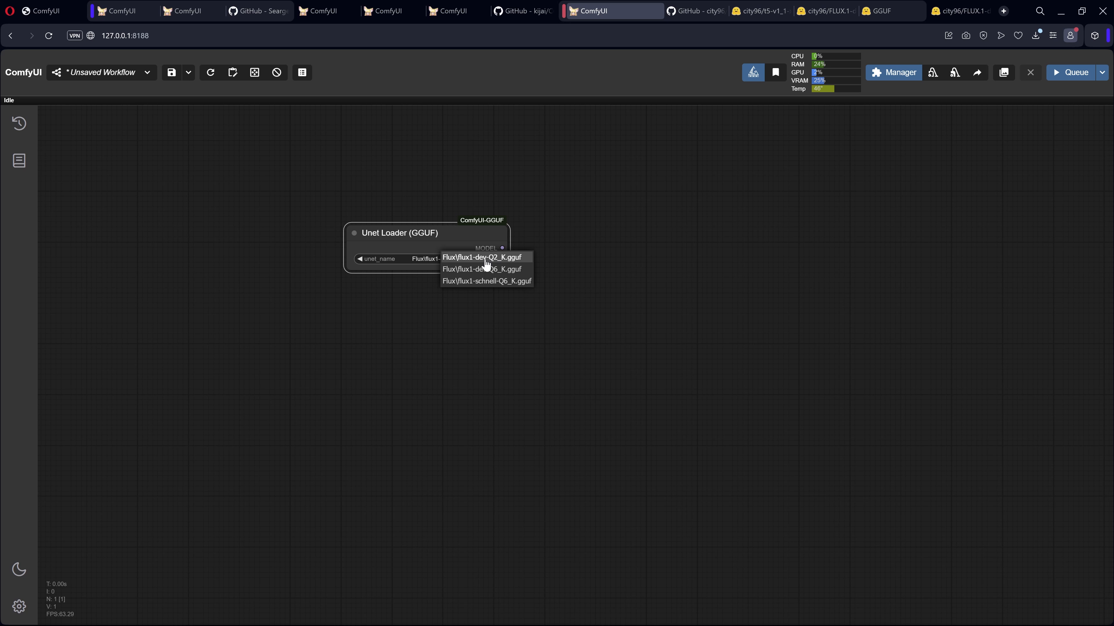
left_click(486, 260)
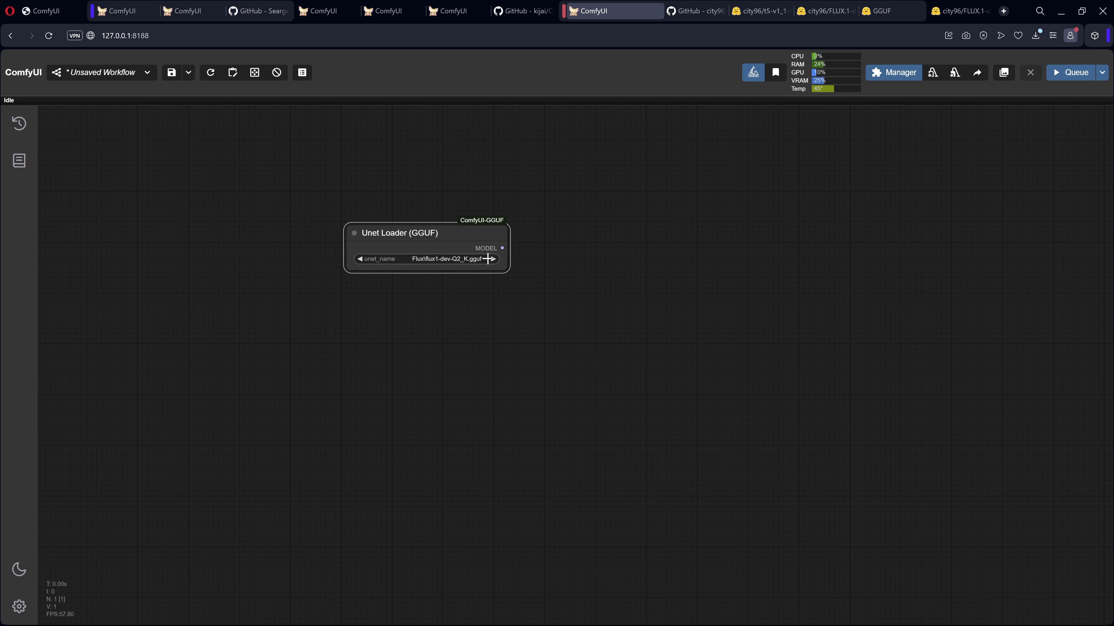
Add a DualCLIPLoader (GGUF) node and place it just below the Unet Loader node
double_click(414, 326)
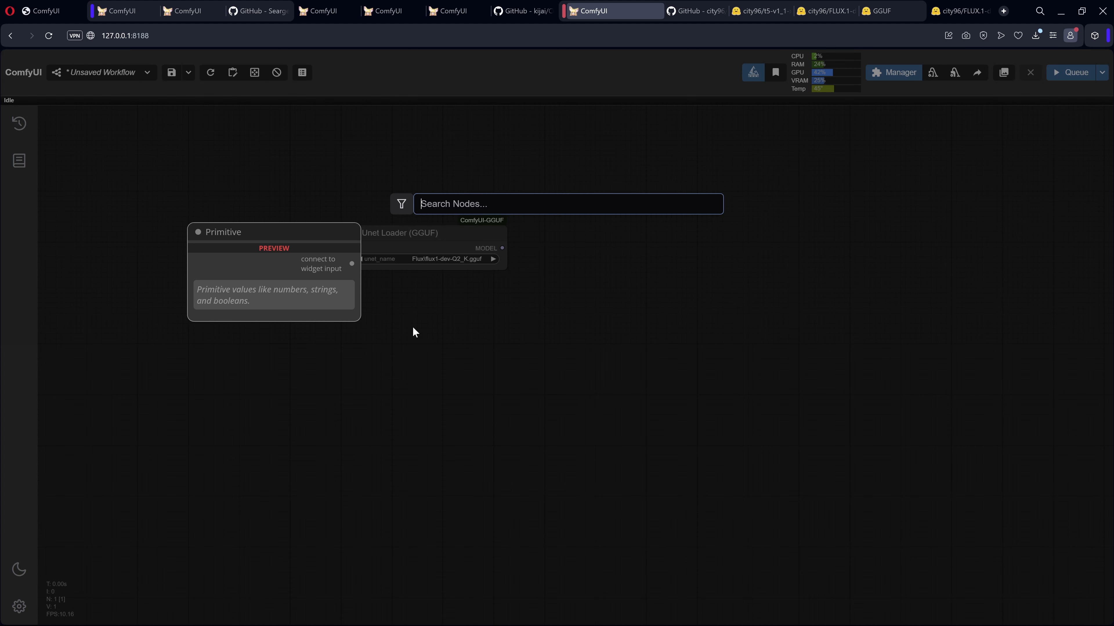
type("Dual")
key("BackSpace")
key("BackSpace")
key("BackSpace")
key("BackSpace")
left_click(482, 307)
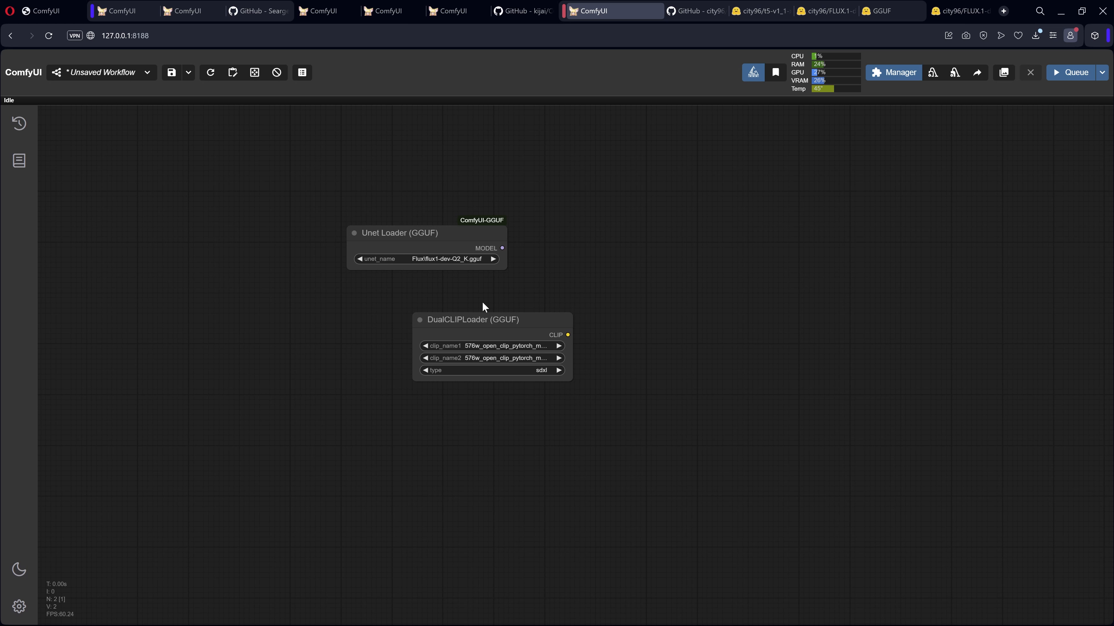
left_click_drag(500, 327, 443, 308)
scroll(441, 309, "up", 2)
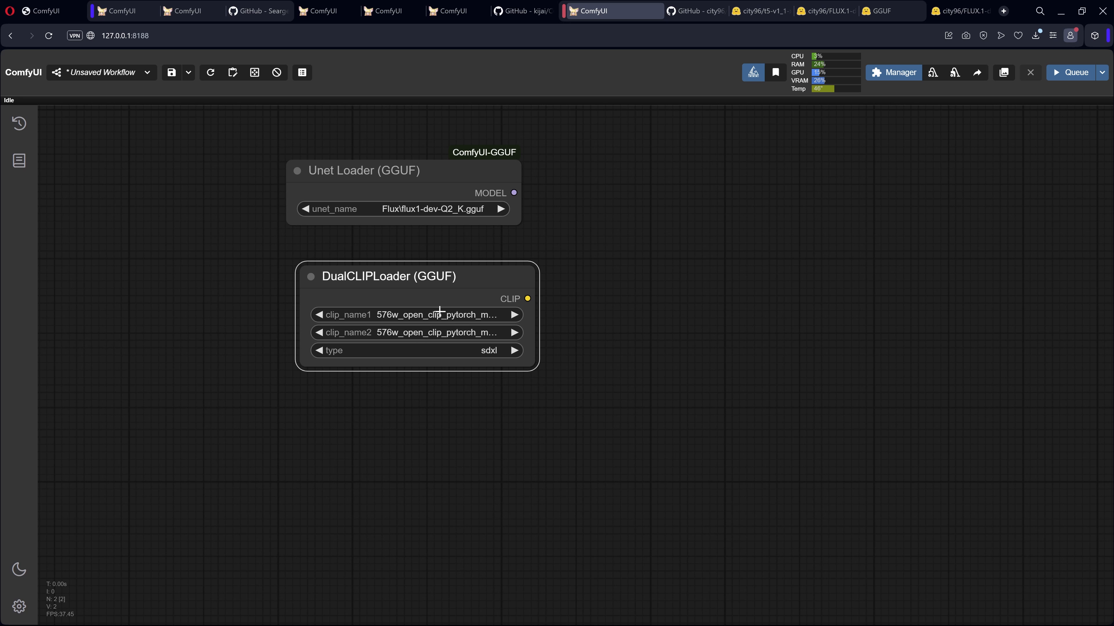
Set the DualCLIPLoader's clip_name1 to Flux\t5-v1_1-xxl-encoder-Q6_K.gguf, clip_name2 to SD3\clip_l.safetensors and type to flux, widening the node
left_click(439, 312)
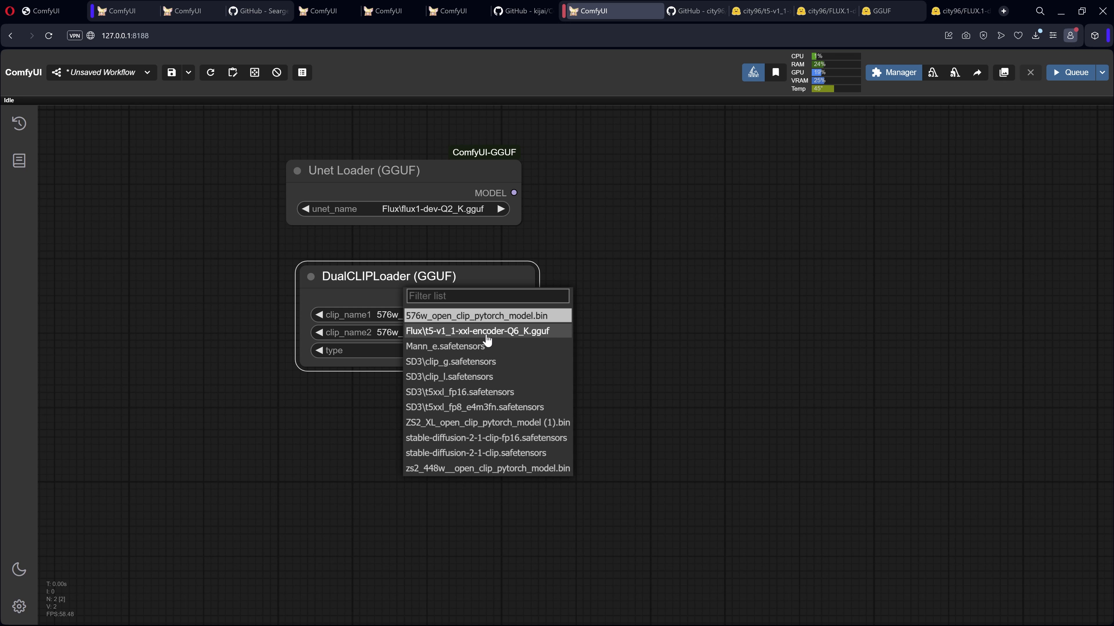
left_click(477, 335)
left_click_drag(533, 364, 532, 303)
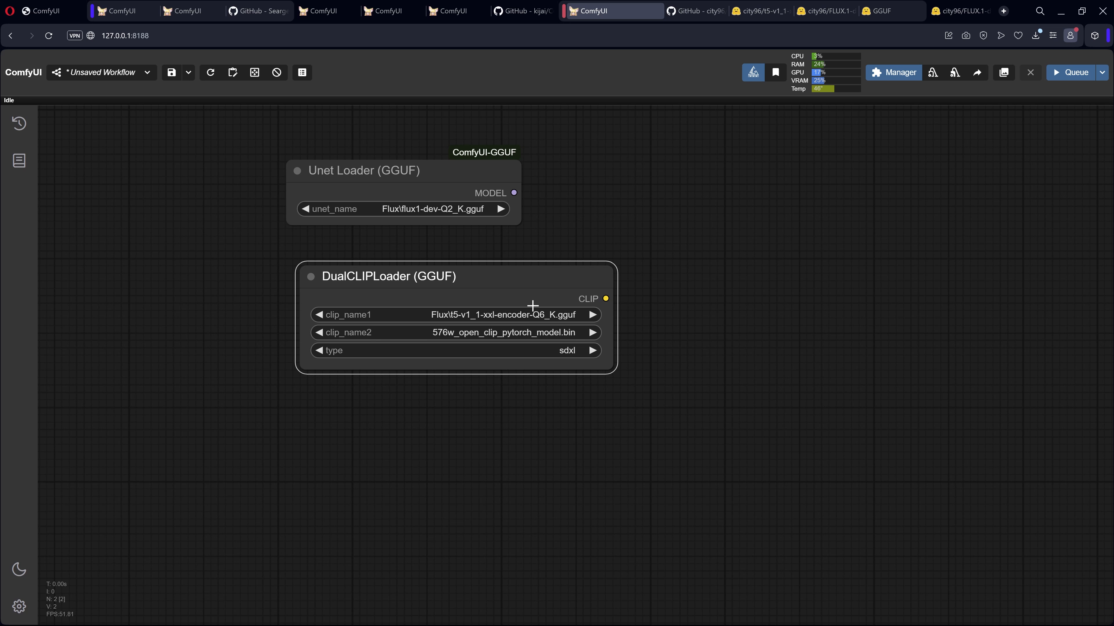
left_click(449, 337)
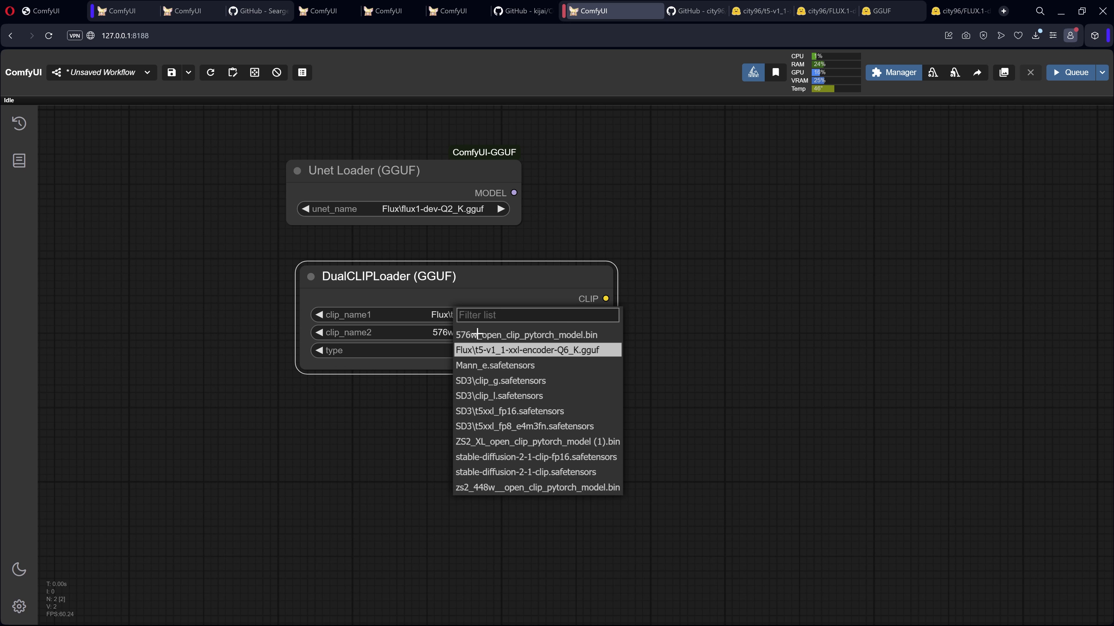
left_click(488, 397)
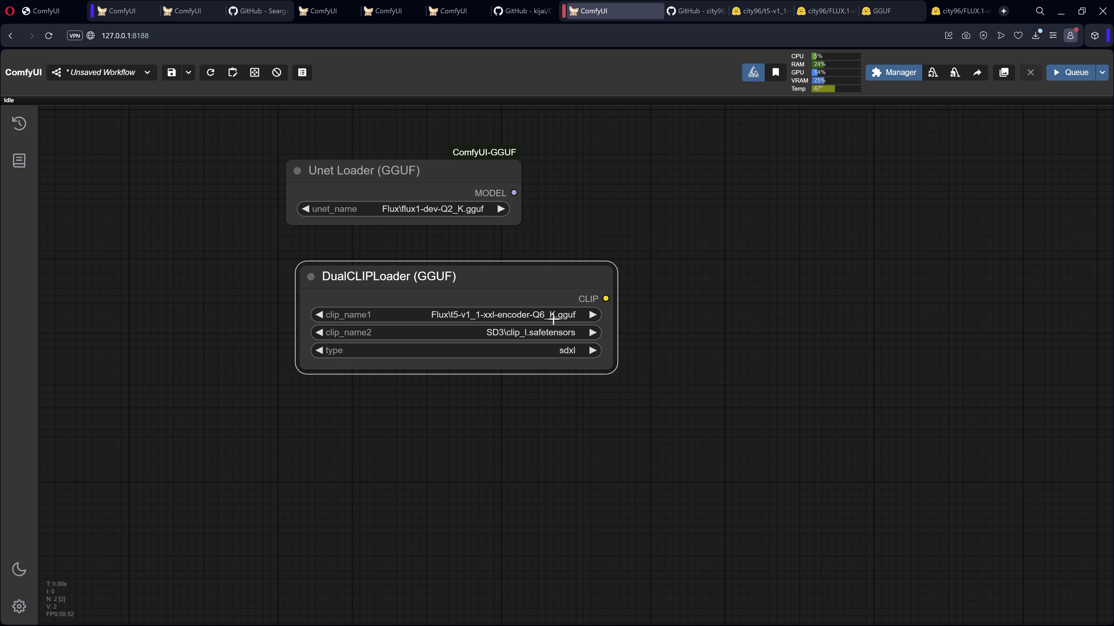
left_click_drag(555, 293, 472, 279)
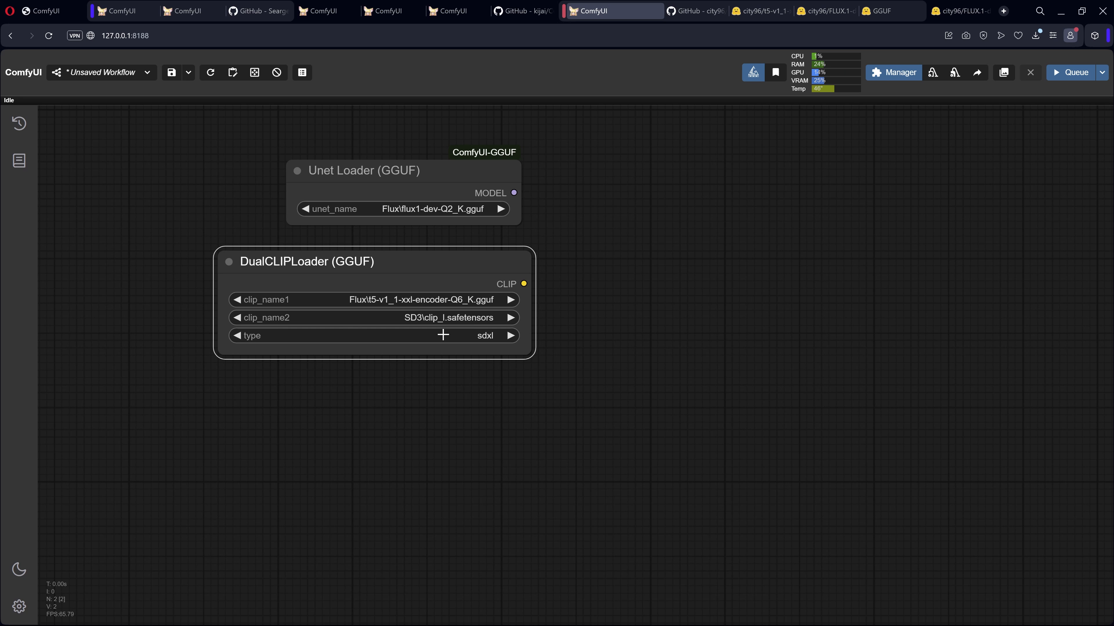
left_click(485, 335)
left_click(488, 368)
Add a Load VAE node below the DualCLIPLoader and set its vae_name to Flux\ae.sft
double_click(468, 397)
type("load")
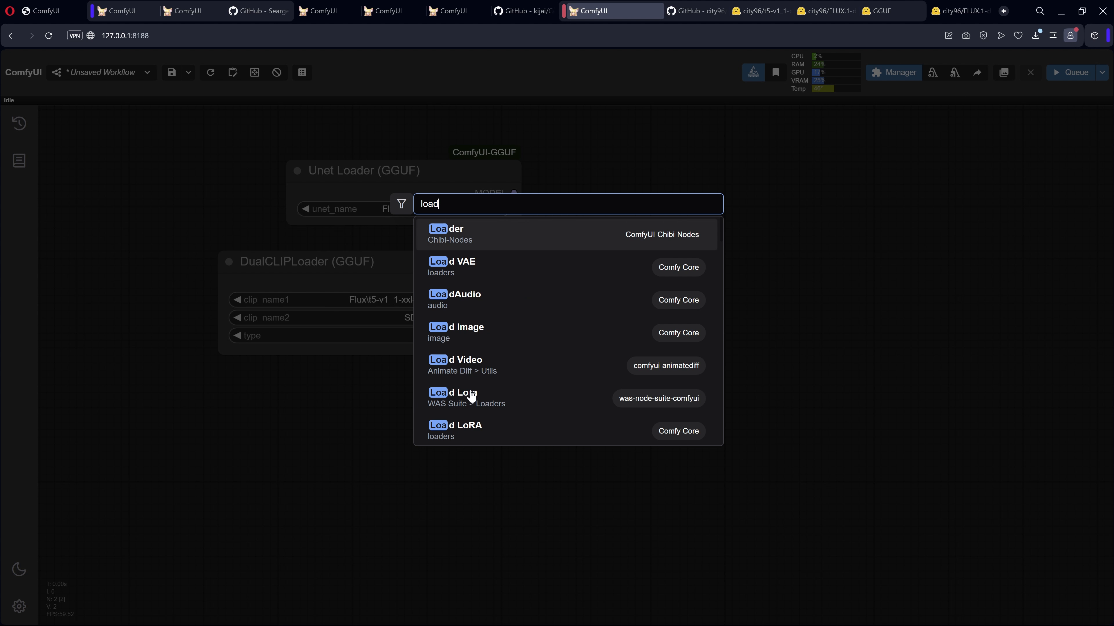
left_click(462, 425)
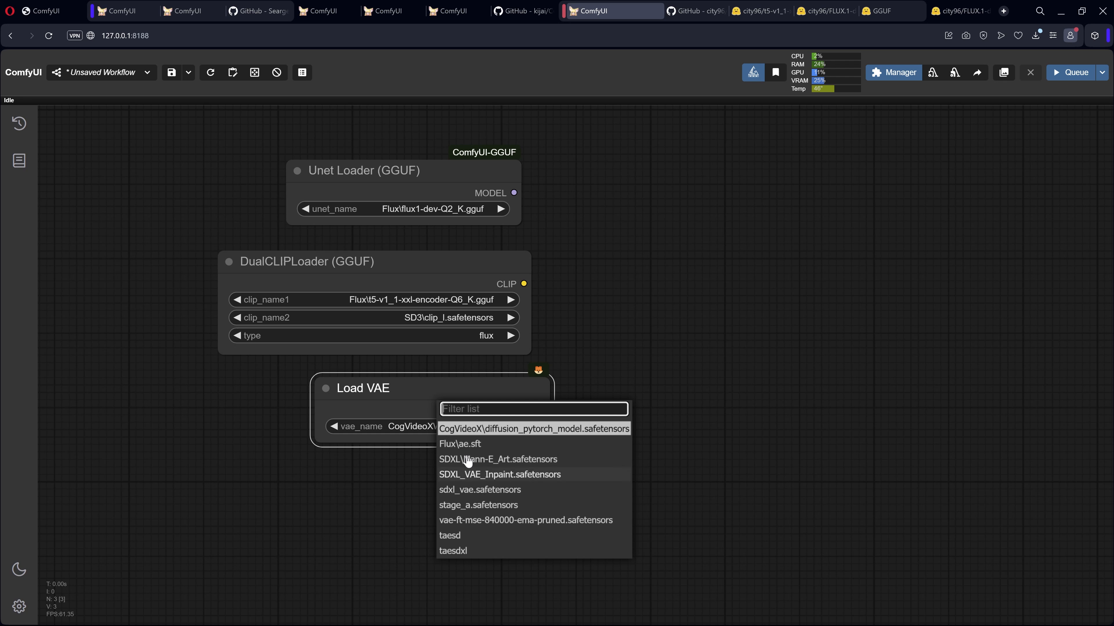
left_click(463, 444)
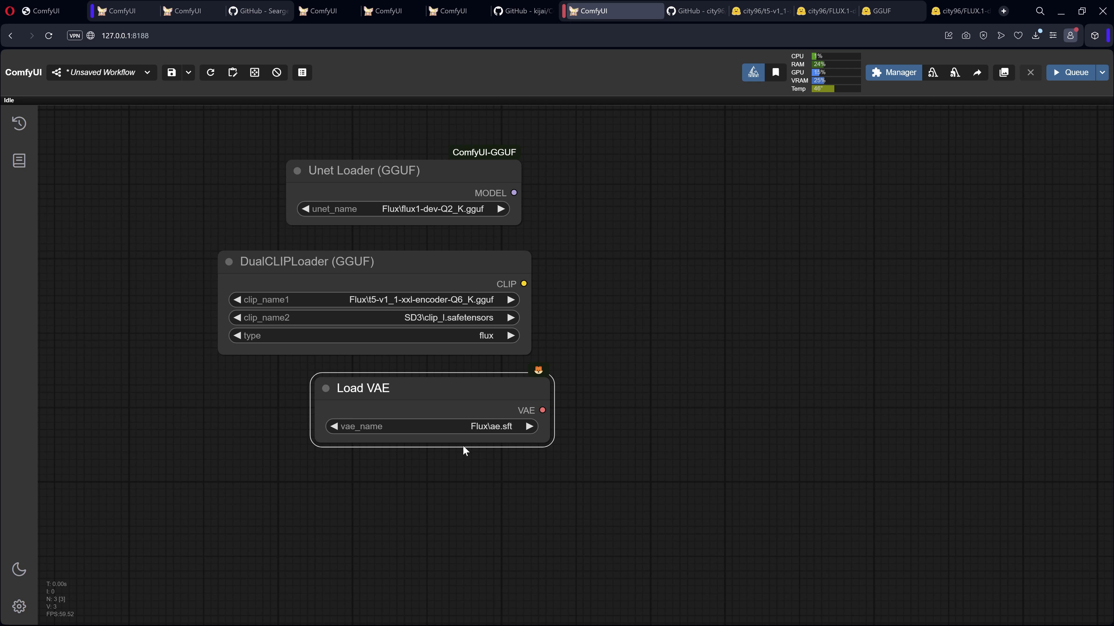
left_click_drag(502, 388, 479, 388)
Add a CLIP Text Encode node beside the loaders and duplicate it so the two prompt nodes are stacked
left_click_drag(623, 324, 454, 432)
double_click(508, 301)
type("clip")
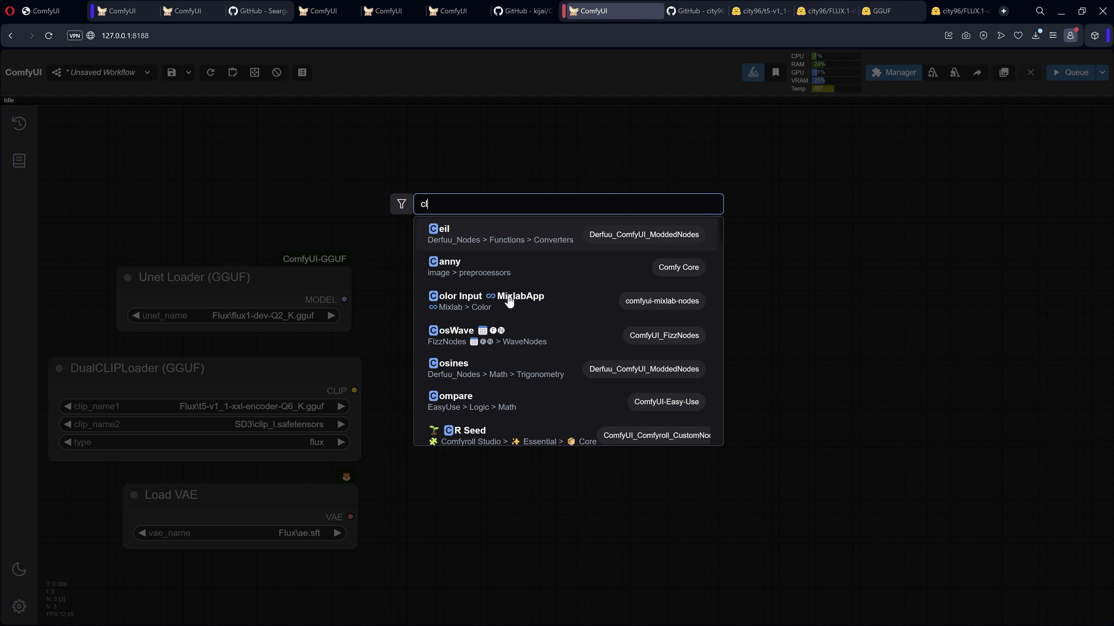
left_click(473, 266)
left_click_drag(589, 301, 550, 218)
key("ctrl+c")
key("ctrl+v")
Colour the upper CLIP Text Encode node green and the lower one red
right_click(533, 196)
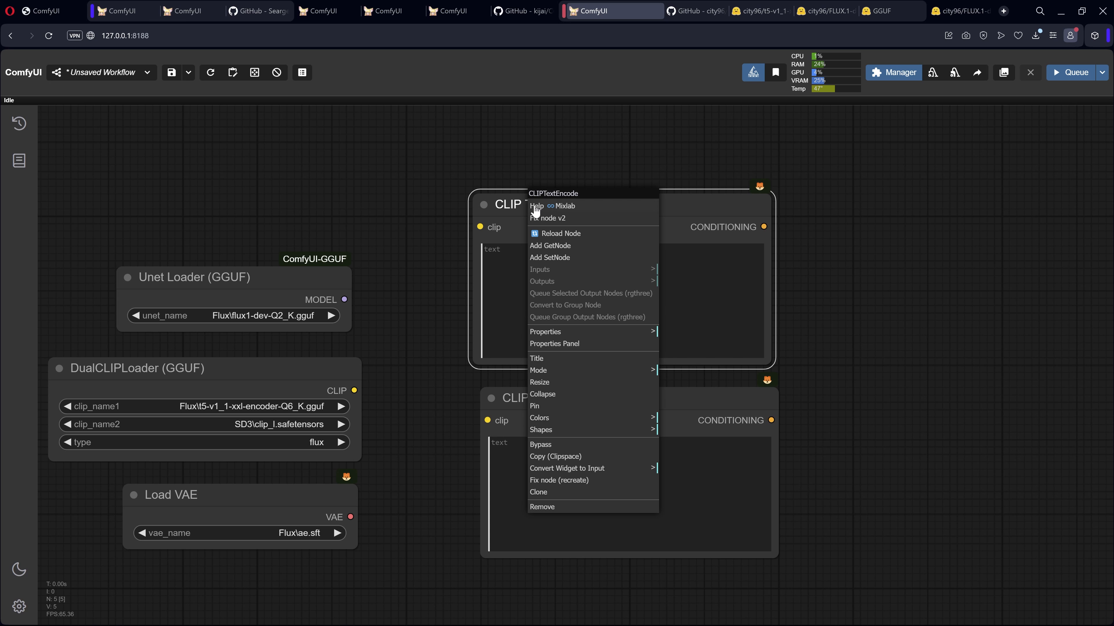
left_click(544, 418)
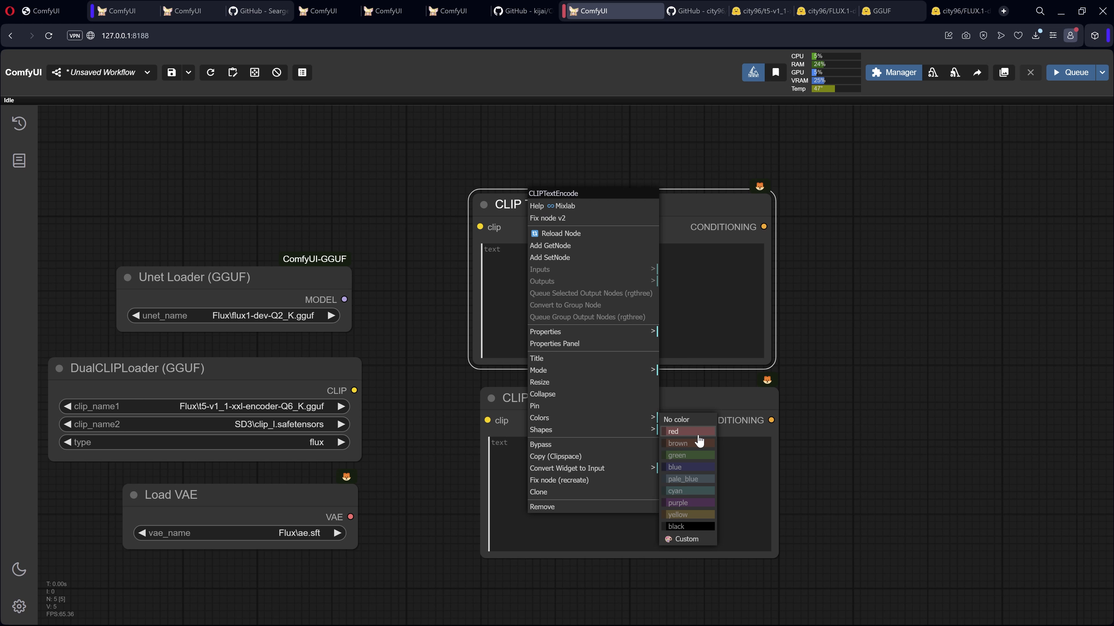
left_click(684, 458)
right_click(607, 398)
left_click(617, 524)
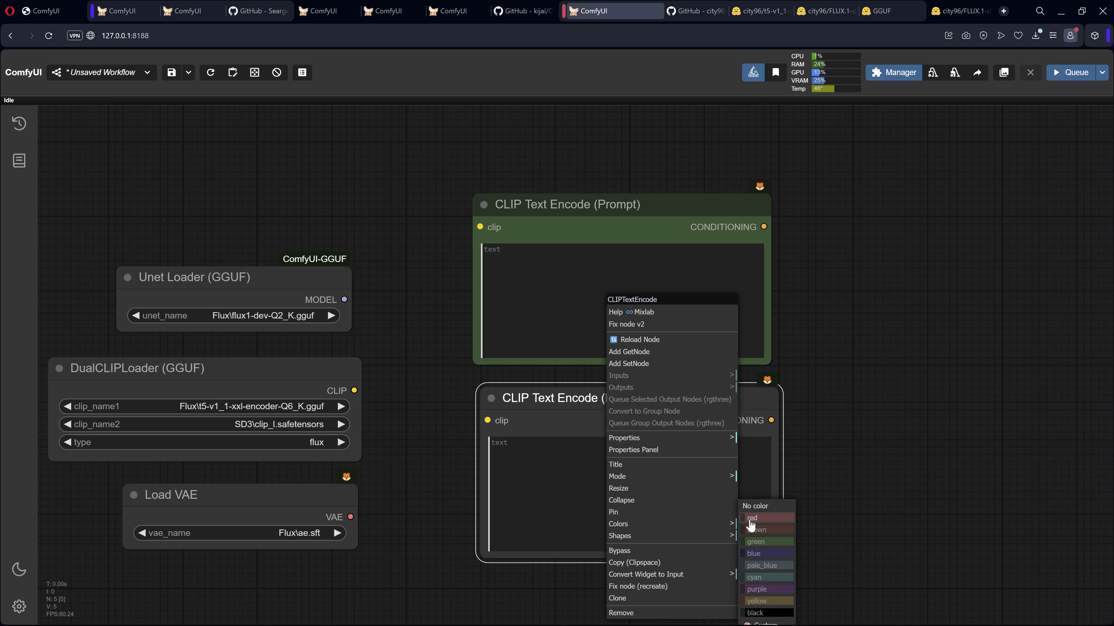
left_click(753, 526)
Connect the DualCLIPLoader's CLIP output to the clip inputs of both CLIP Text Encode nodes
left_click_drag(363, 394, 398, 373)
left_click_drag(390, 370, 515, 205)
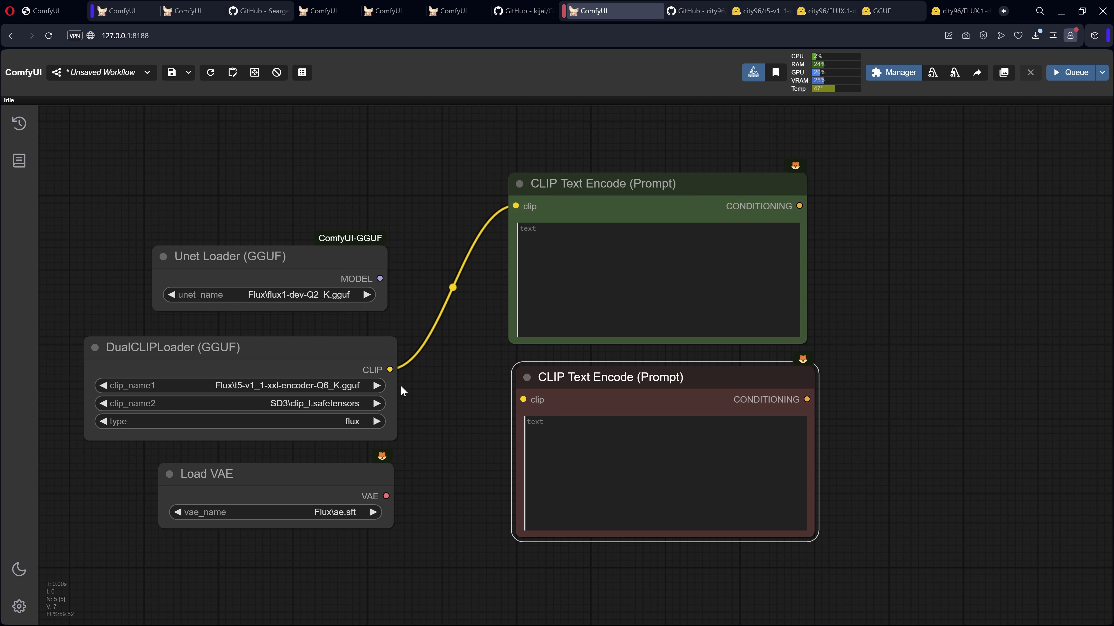
left_click_drag(390, 369, 523, 400)
Add a KSampler node and feed it the Unet Loader's MODEL, the green prompt as positive and the red prompt as negative
scroll(626, 378, "down", 3)
double_click(655, 277)
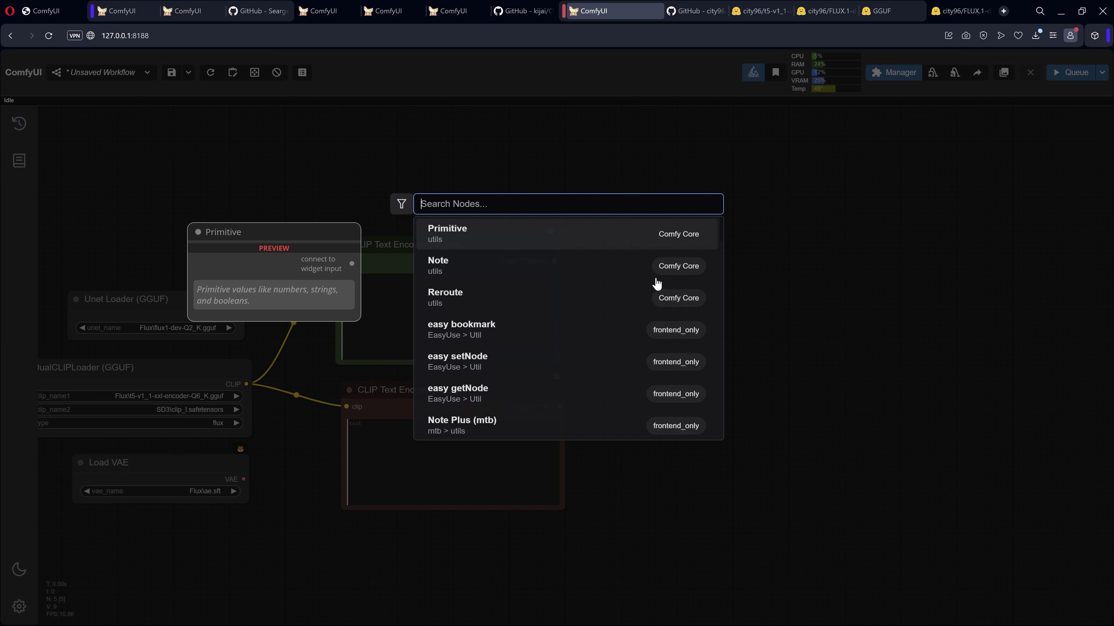
type("ksampler")
key("Return")
left_click_drag(239, 316, 654, 283)
left_click_drag(556, 260, 655, 294)
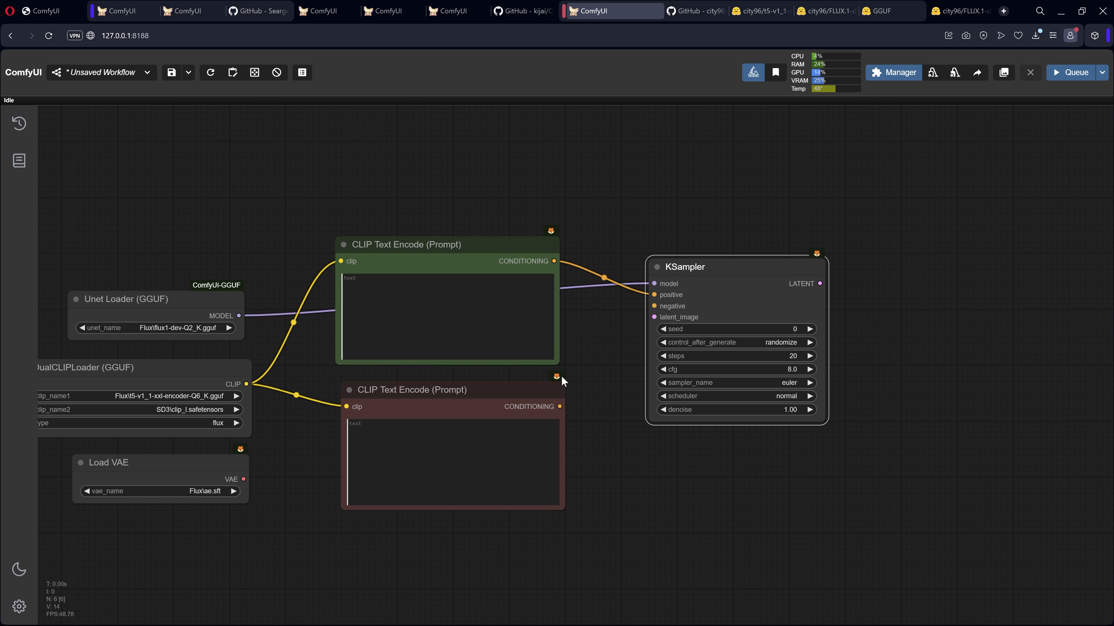
left_click_drag(559, 407, 654, 306)
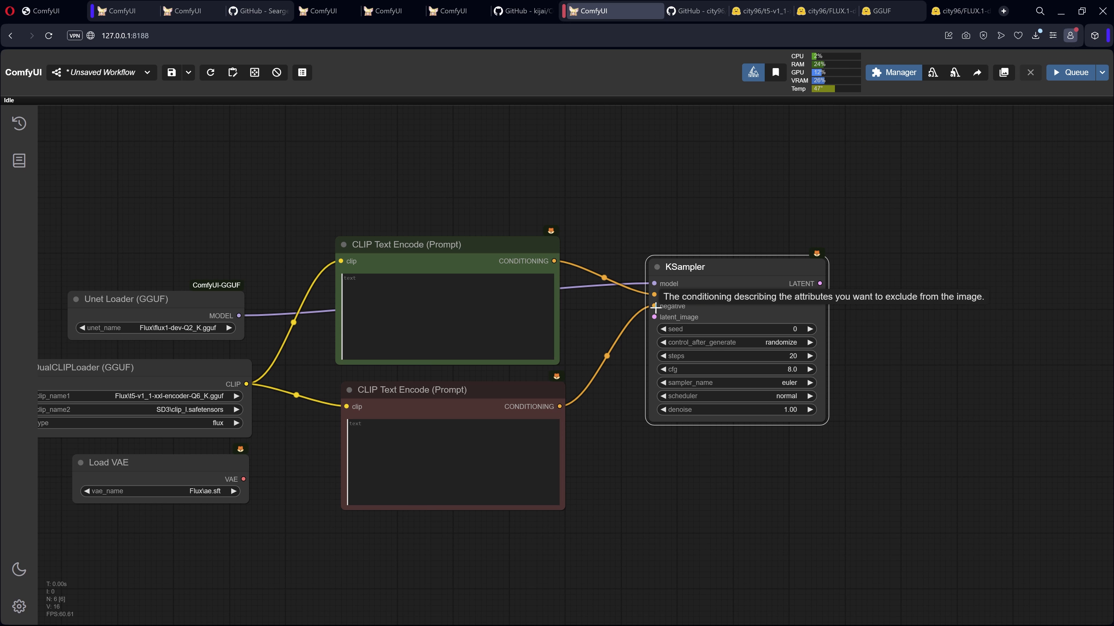
Add an Empty Latent Image node below the red prompt node
left_click_drag(432, 549, 476, 446)
double_click(477, 445)
type("empty")
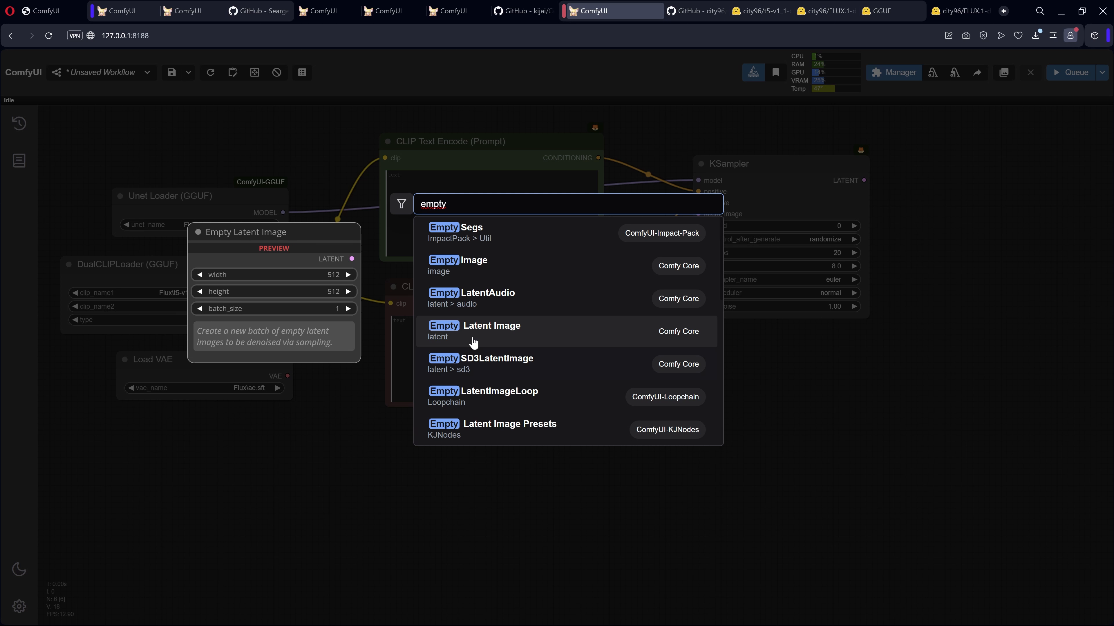
left_click(473, 343)
Set the Empty Latent Image's width and height to 1024 and connect its LATENT to the KSampler's latent_image
left_click(544, 460)
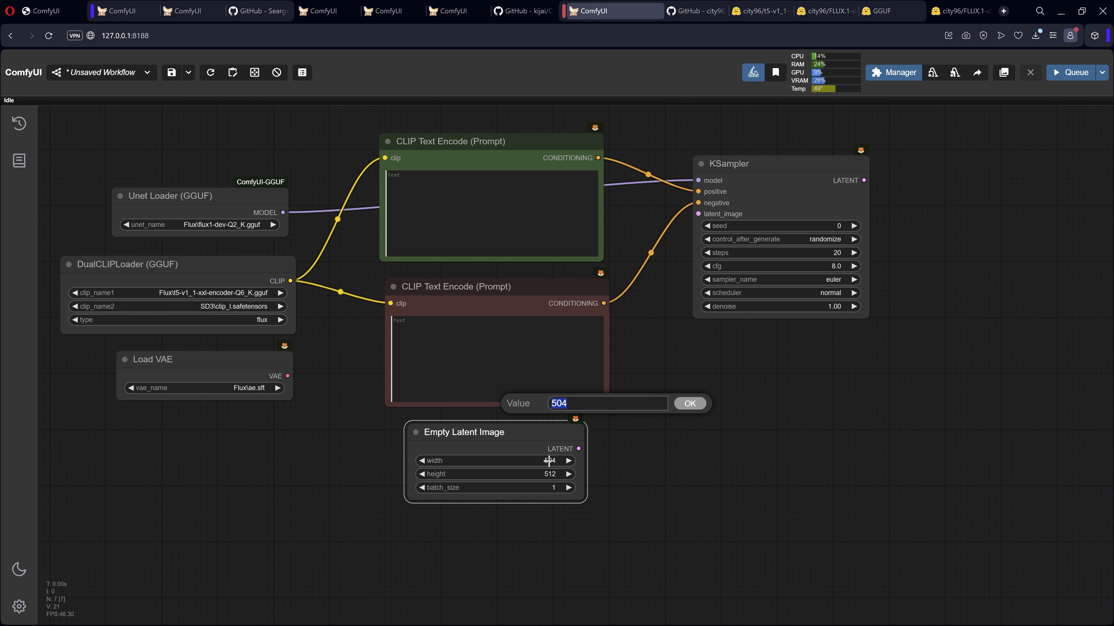
type("1024")
key("Return")
left_click(542, 474)
type("1024")
key("Return")
left_click_drag(579, 448, 698, 214)
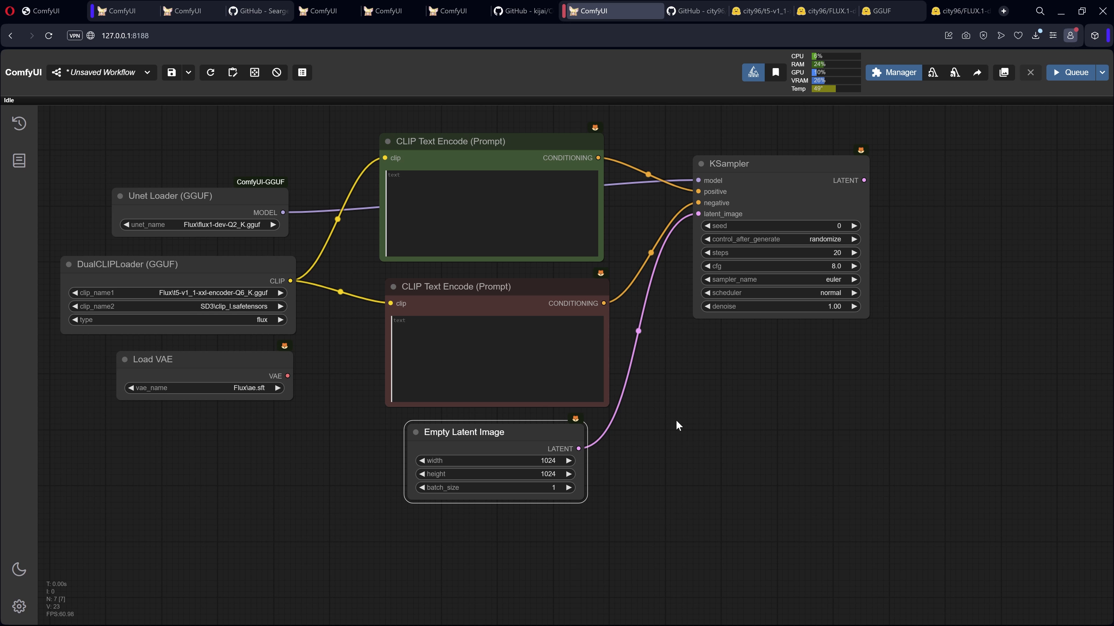
Add a VAE Decode node beside the KSampler and connect the KSampler's LATENT to its samples input
left_click_drag(685, 424, 503, 478)
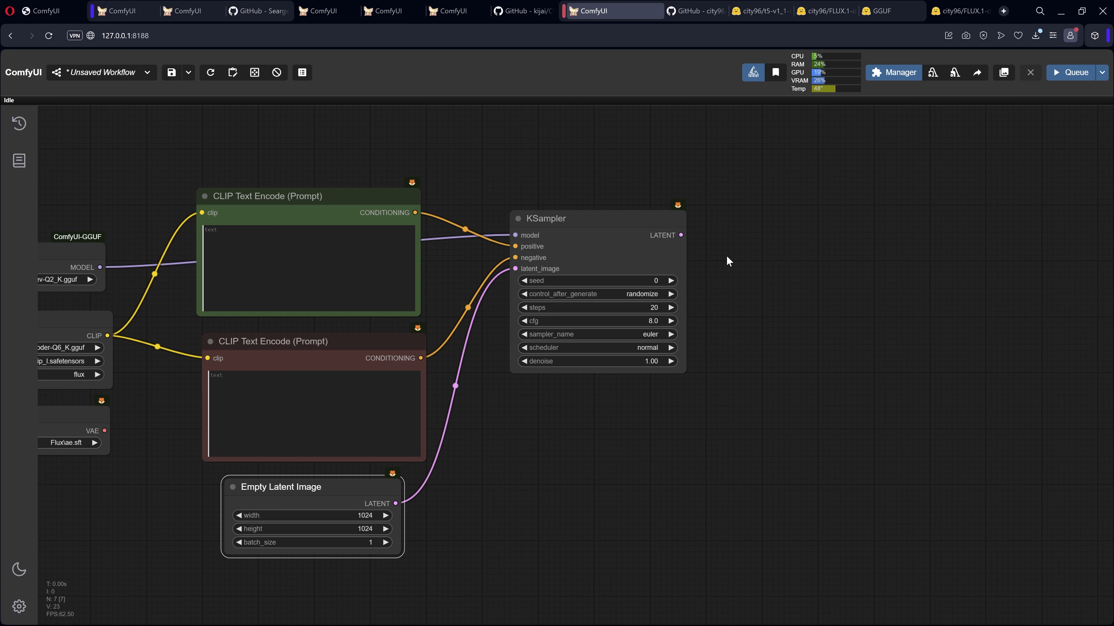
double_click(727, 261)
type("vae de")
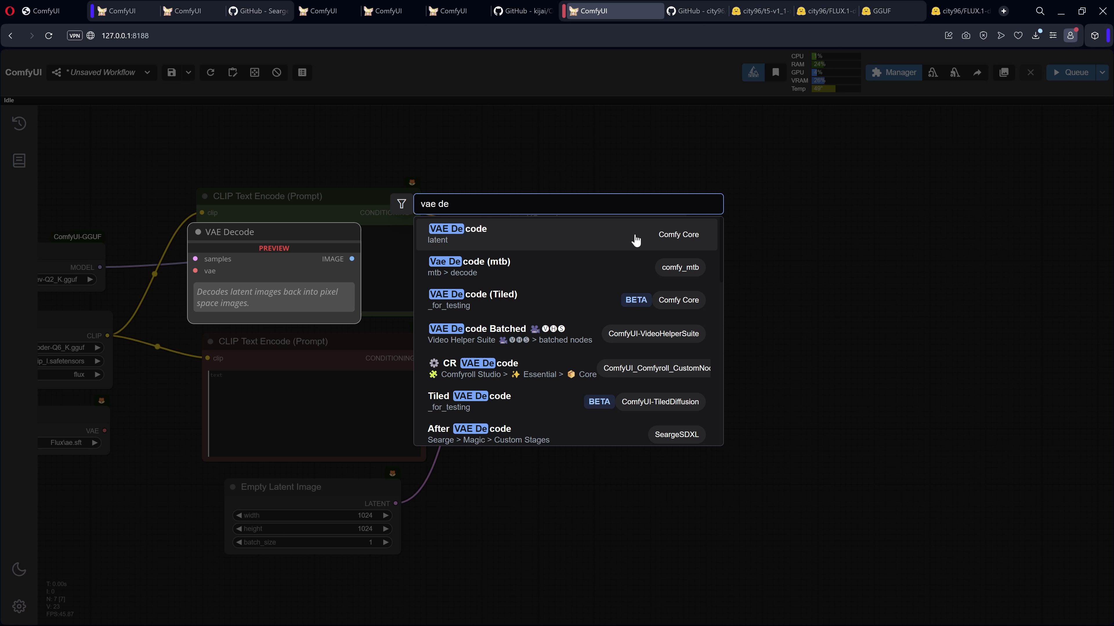
left_click(491, 237)
left_click_drag(672, 236, 728, 235)
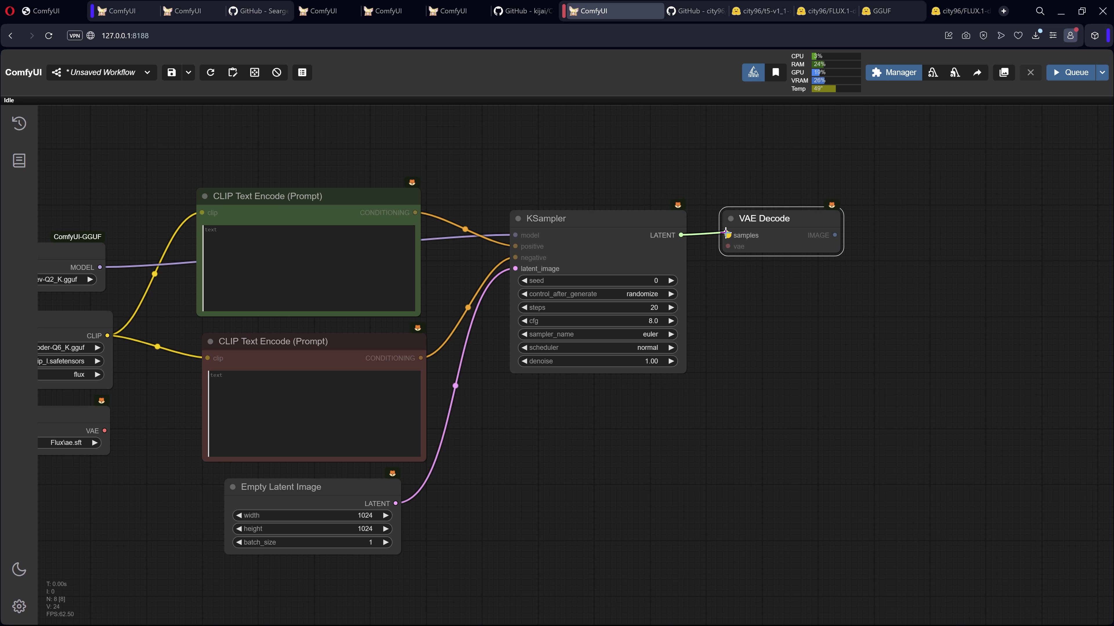
Place the Load VAE node beneath the KSampler and connect its VAE output to VAE Decode's vae input
left_click_drag(754, 324, 768, 298)
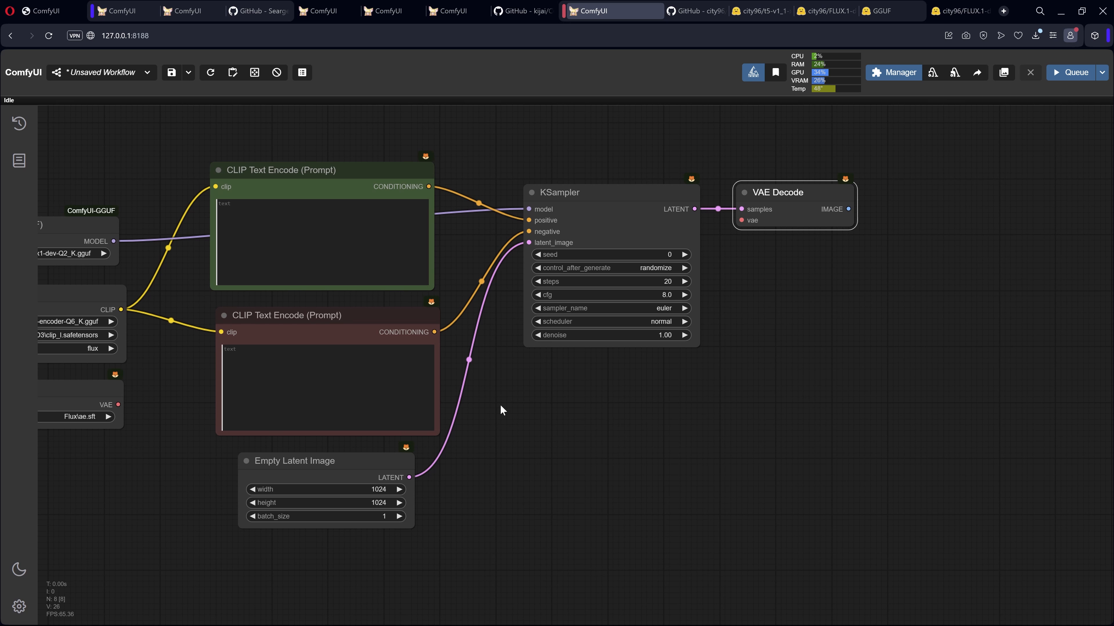
left_click_drag(83, 390, 742, 221)
Insert the "Save image with prefix" node template beside VAE Decode, placing Save Image under the File Name Prefix node
left_click_drag(871, 301, 672, 366)
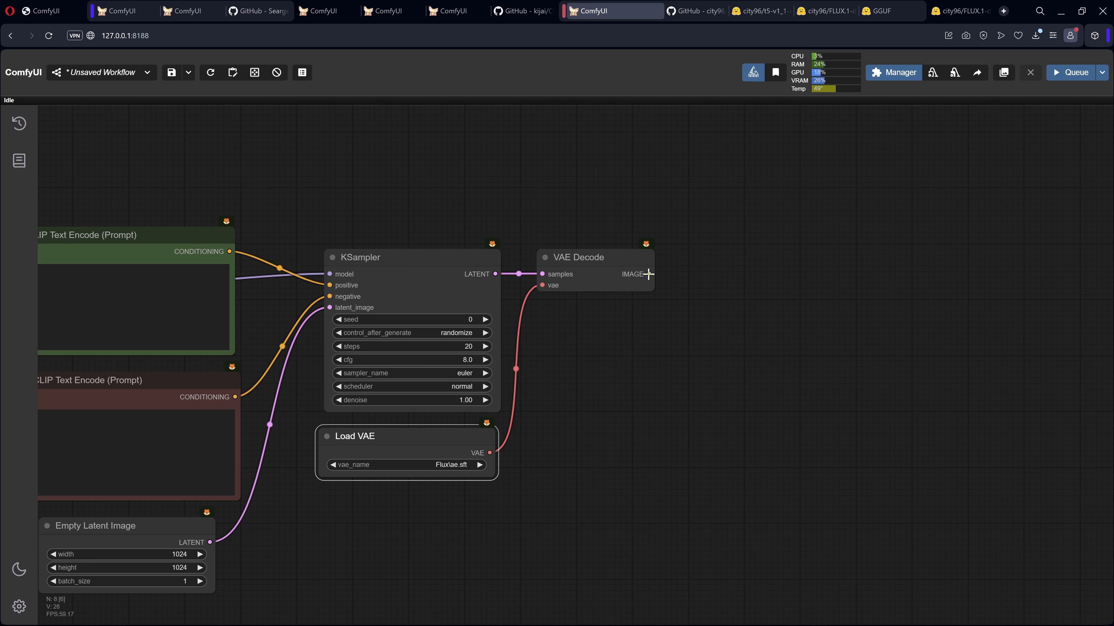
right_click(707, 291)
left_click(745, 452)
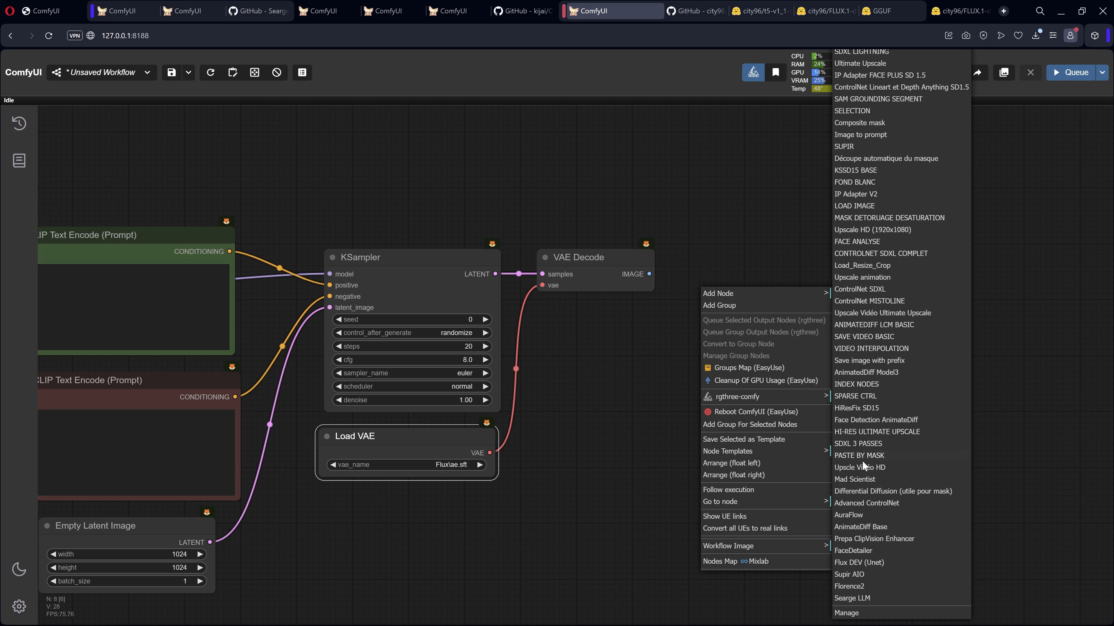
left_click(868, 361)
left_click_drag(773, 388, 768, 346)
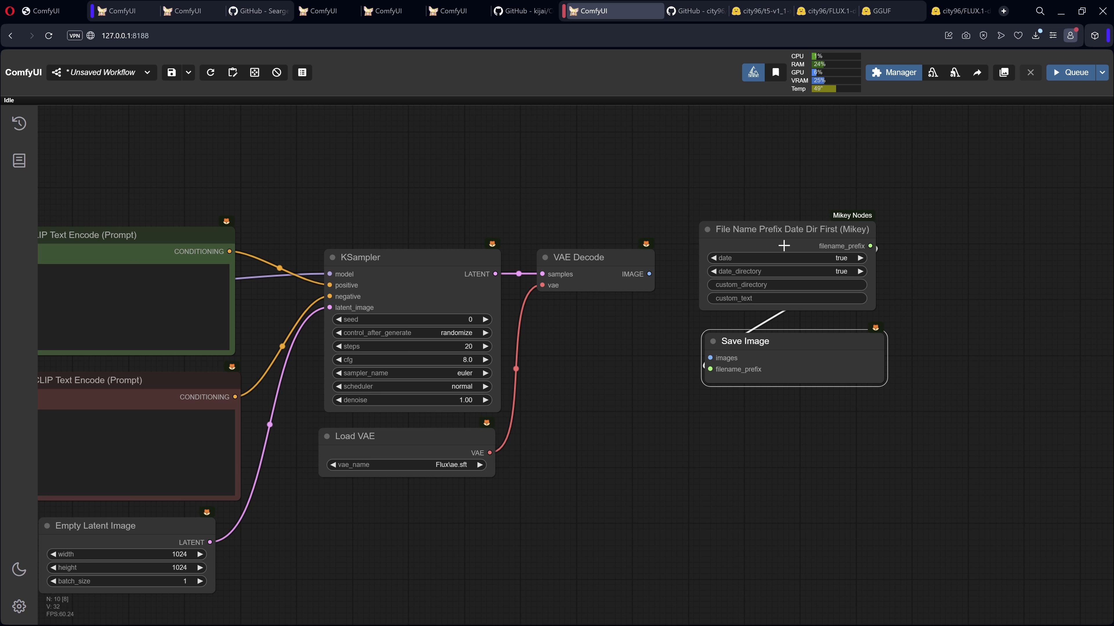
Set the prefix node's custom_directory to GGUF and custom_text to GGUF_Q2, and connect VAE Decode's IMAGE to Save Image
left_click(815, 286)
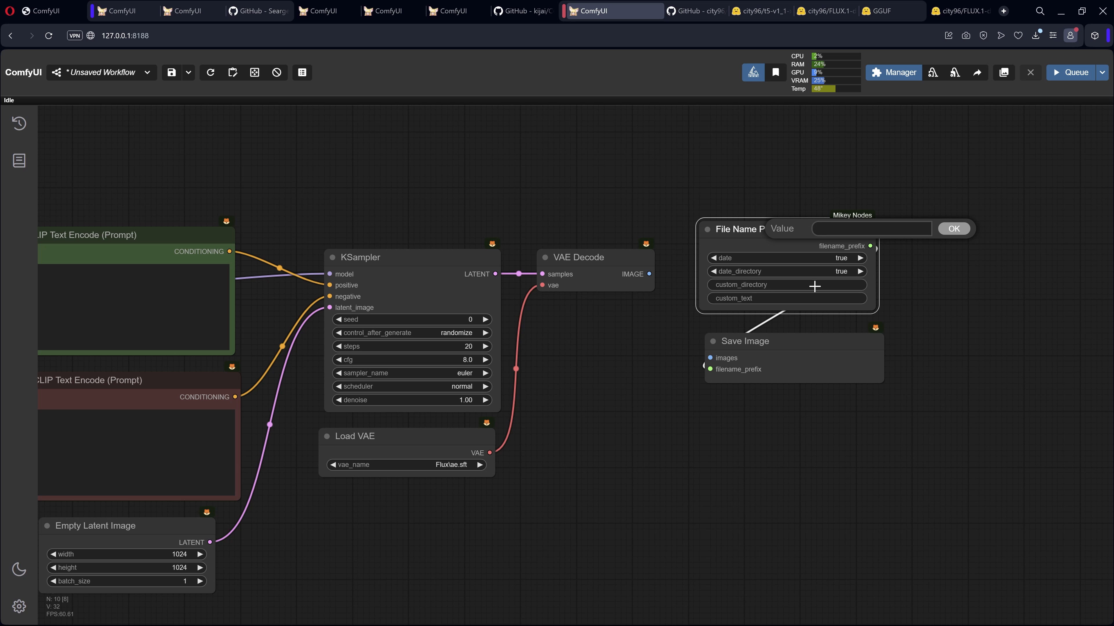
left_click_drag(649, 273, 710, 358)
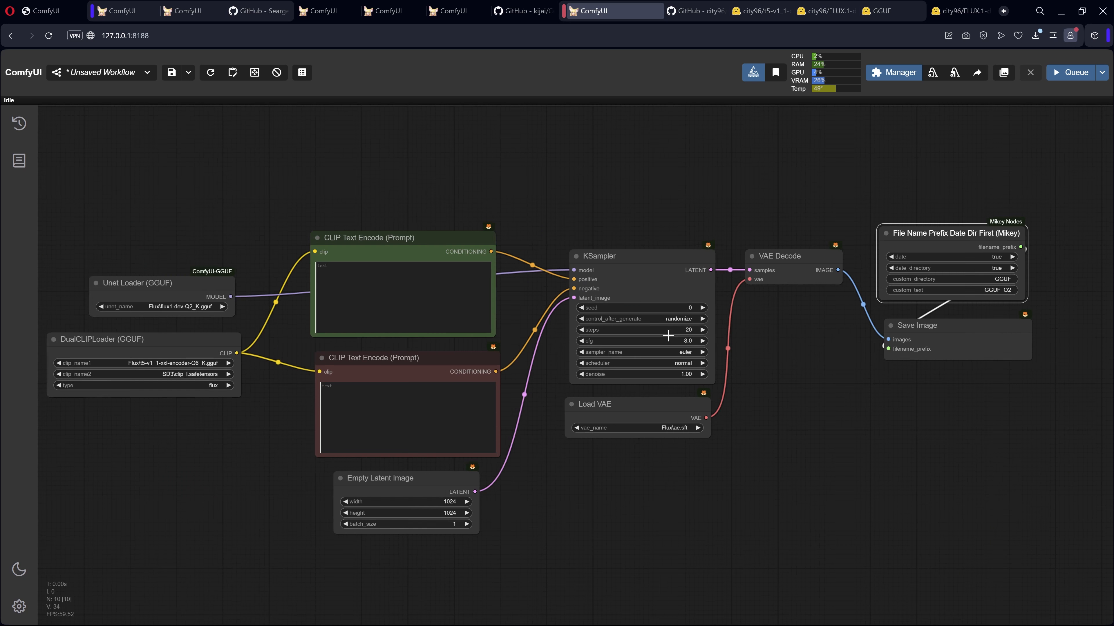
Set the KSampler's cfg to 1.0
scroll(668, 336, "up", 4)
left_click(680, 318)
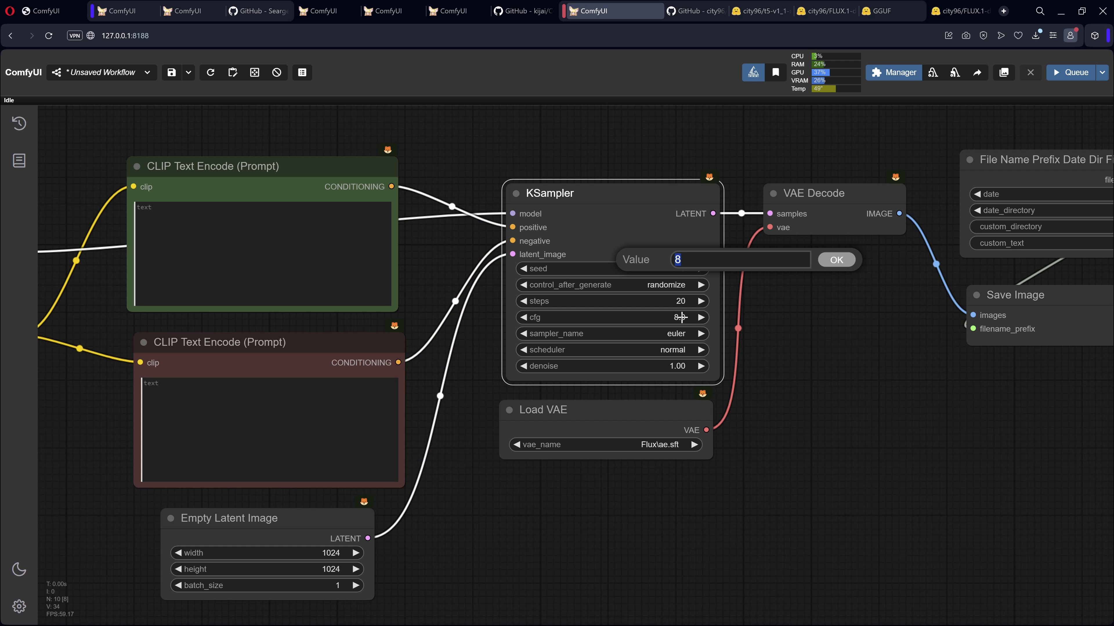
type("1")
key("Return")
Paste the copied MiaoshouAI Tagger node and place it in the empty space above the loaders and prompt nodes
scroll(812, 437, "down", 3)
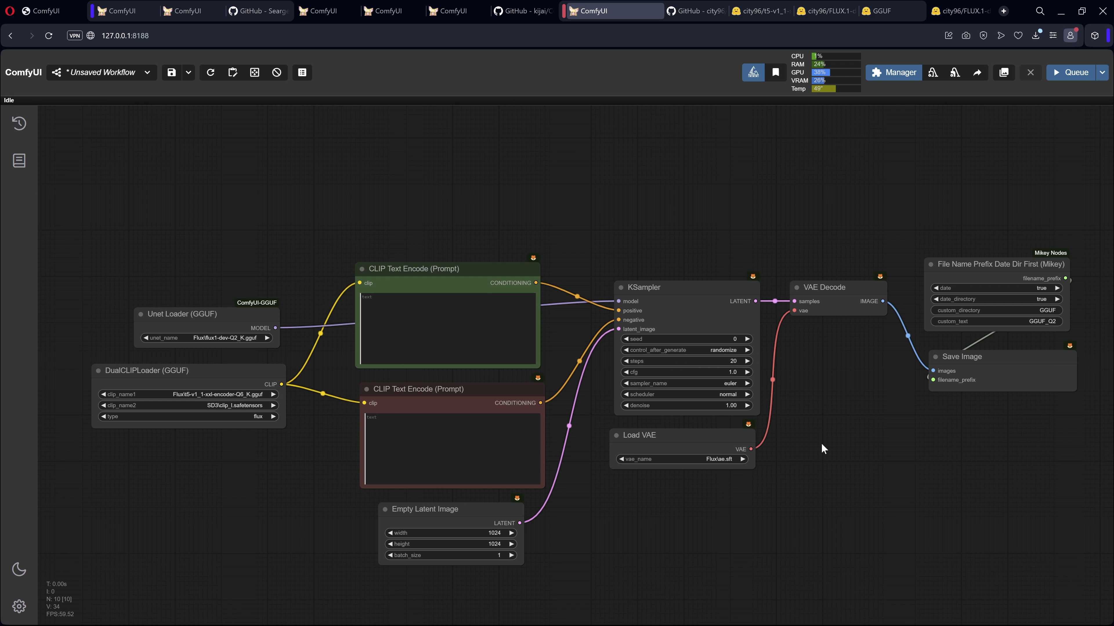
left_click(448, 328)
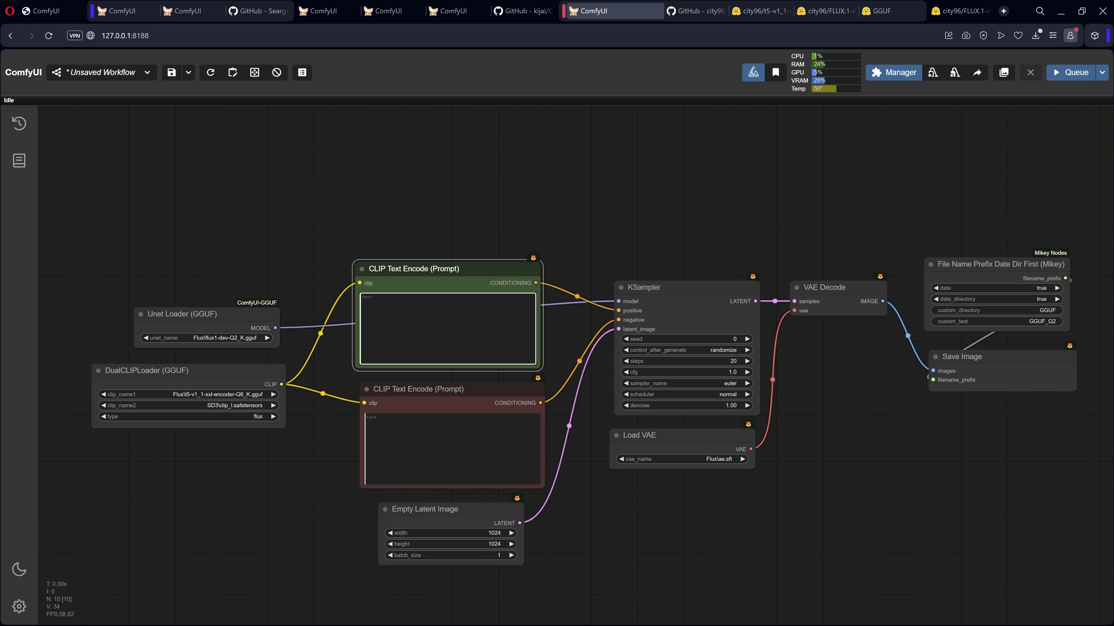
left_click(304, 232)
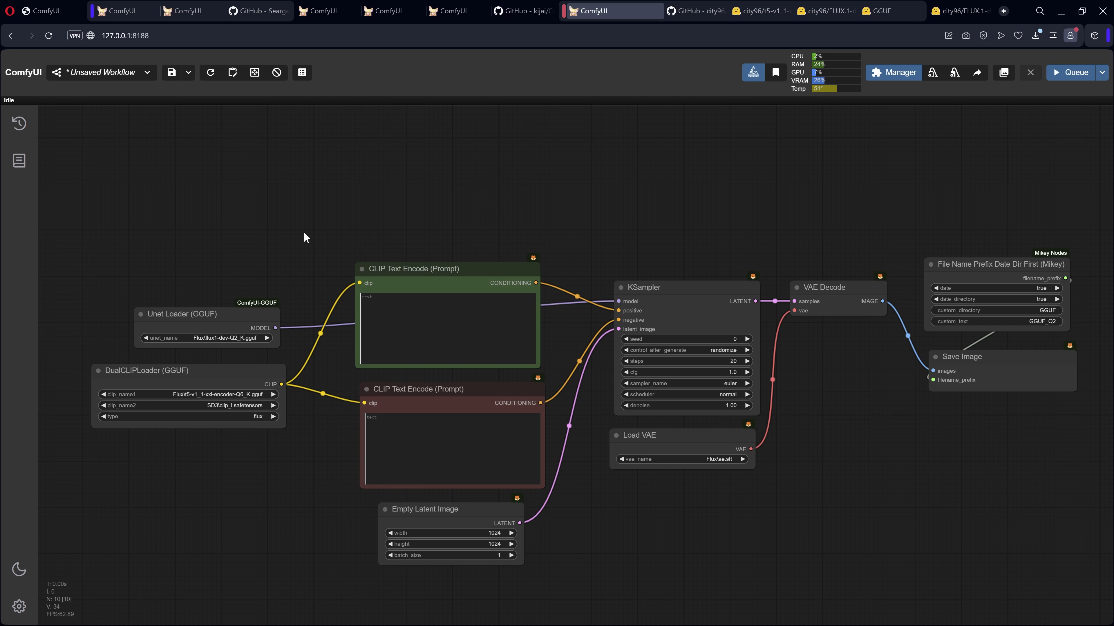
left_click_drag(306, 234, 368, 346)
key("ctrl+v")
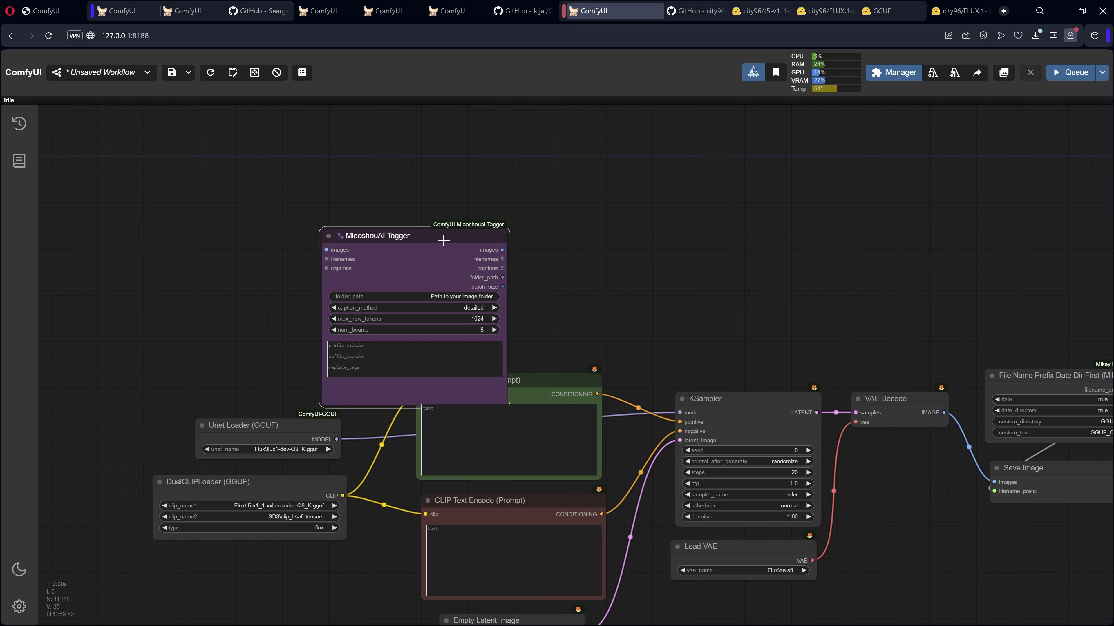
left_click_drag(439, 232, 393, 191)
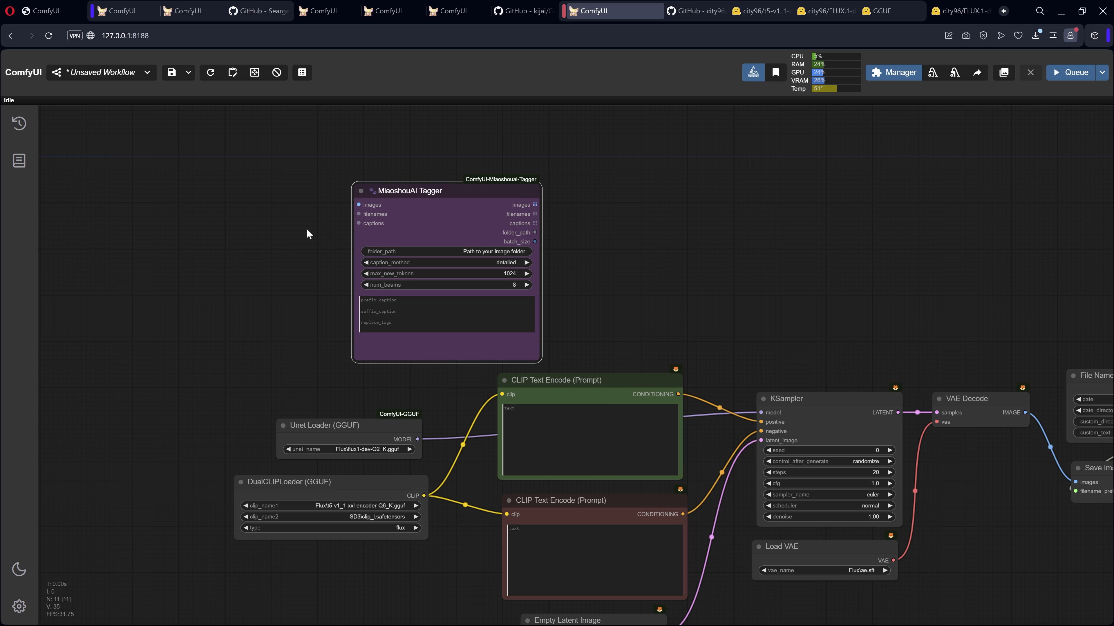
Add a Load Image node beside the MiaoshouAI Tagger and connect its IMAGE output to the tagger's images input
double_click(307, 232)
type("load")
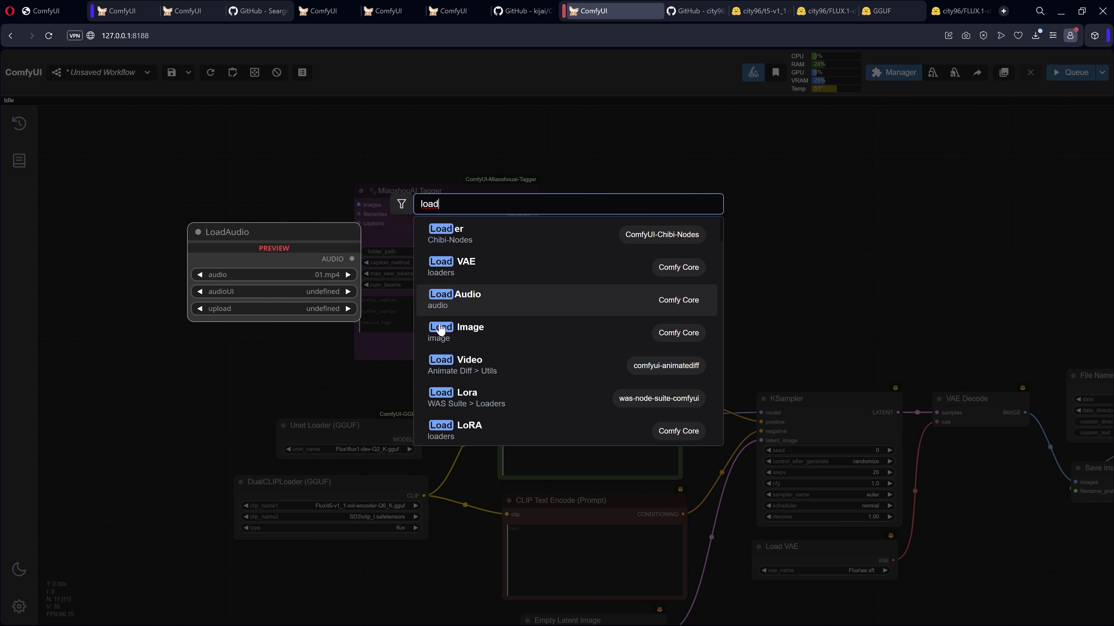
left_click(440, 326)
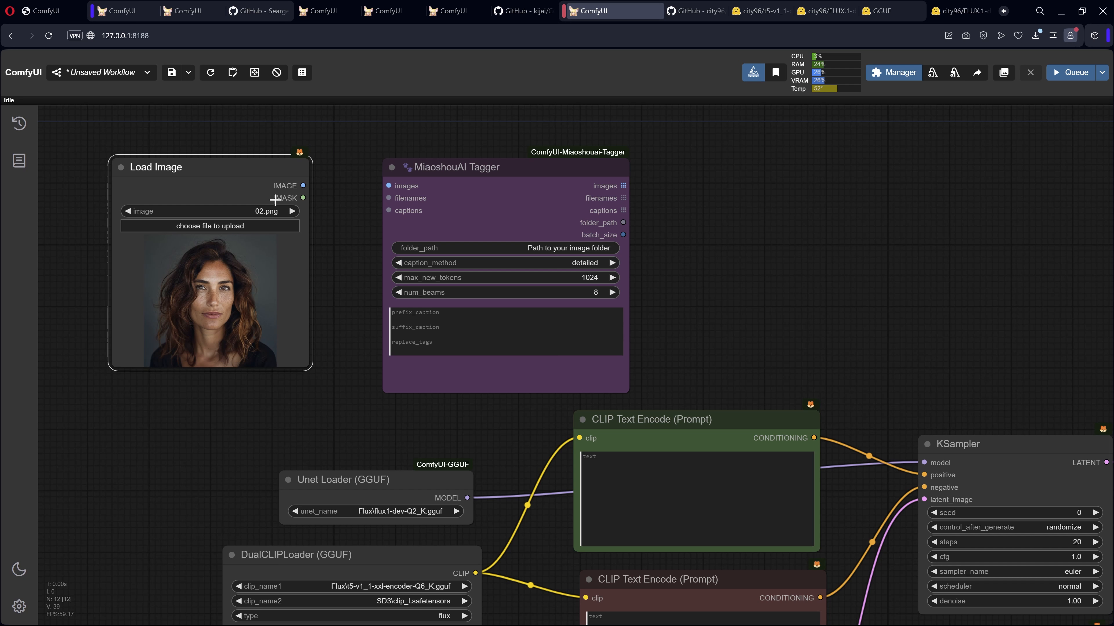
left_click_drag(304, 186, 388, 186)
left_click_drag(559, 175, 541, 168)
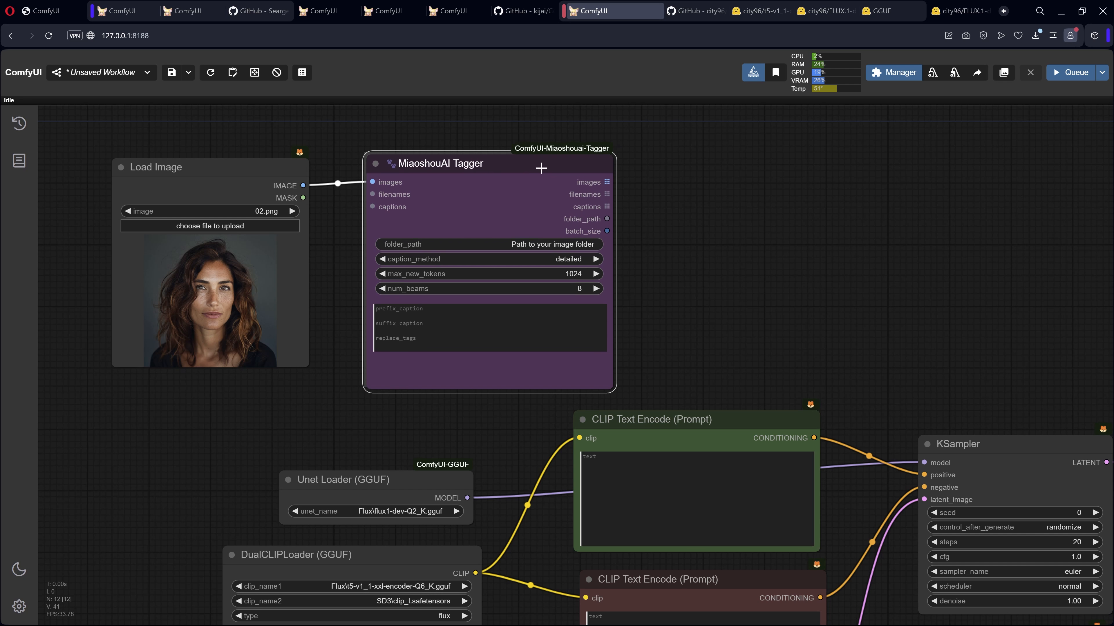
Convert the green CLIP Text Encode node's text to an input and connect the tagger's captions output to it
left_click_drag(727, 345, 599, 248)
right_click(594, 315)
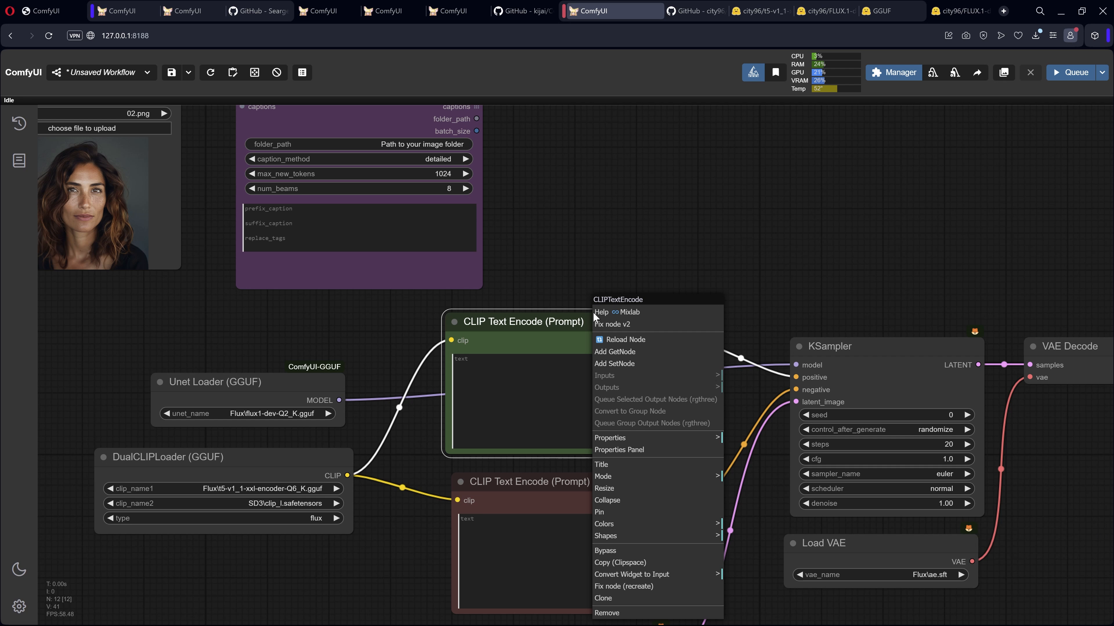
left_click(615, 580)
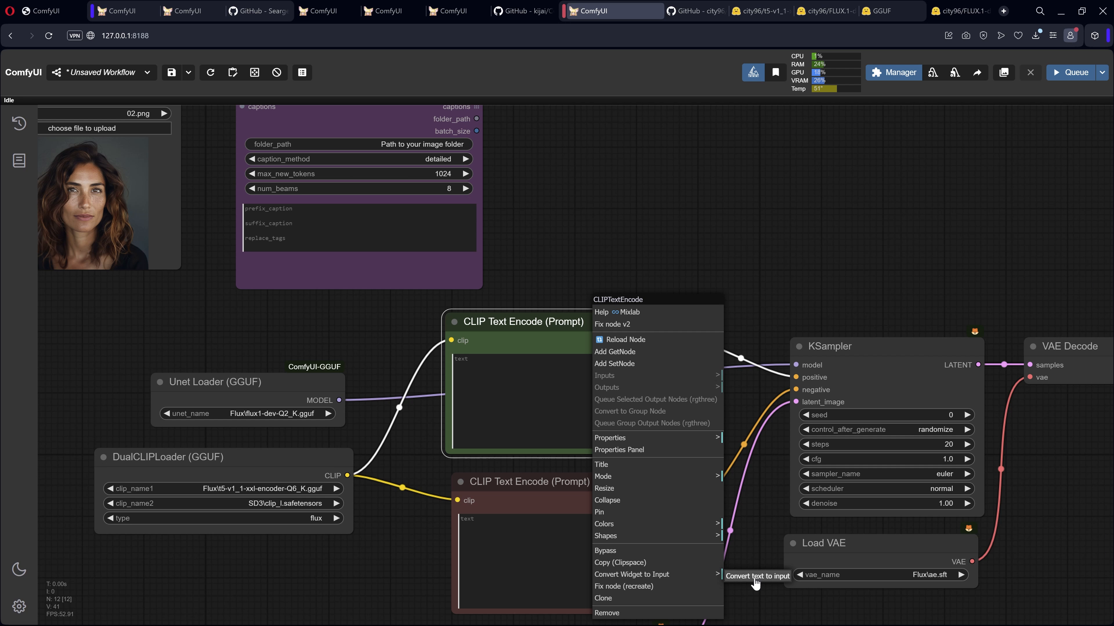
left_click(754, 582)
left_click_drag(515, 146, 507, 199)
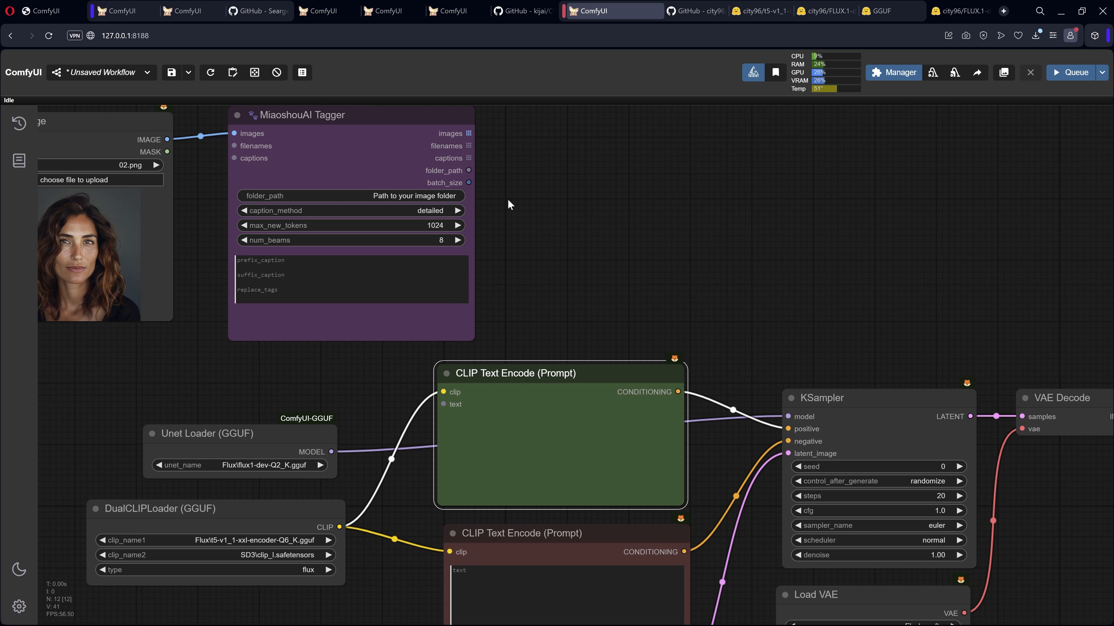
left_click_drag(469, 158, 443, 403)
Add a Show Text node beside the MiaoshouAI Tagger and connect the tagger's captions output to its text input
scroll(566, 285, "down", 5)
scroll(584, 341, "up", 3)
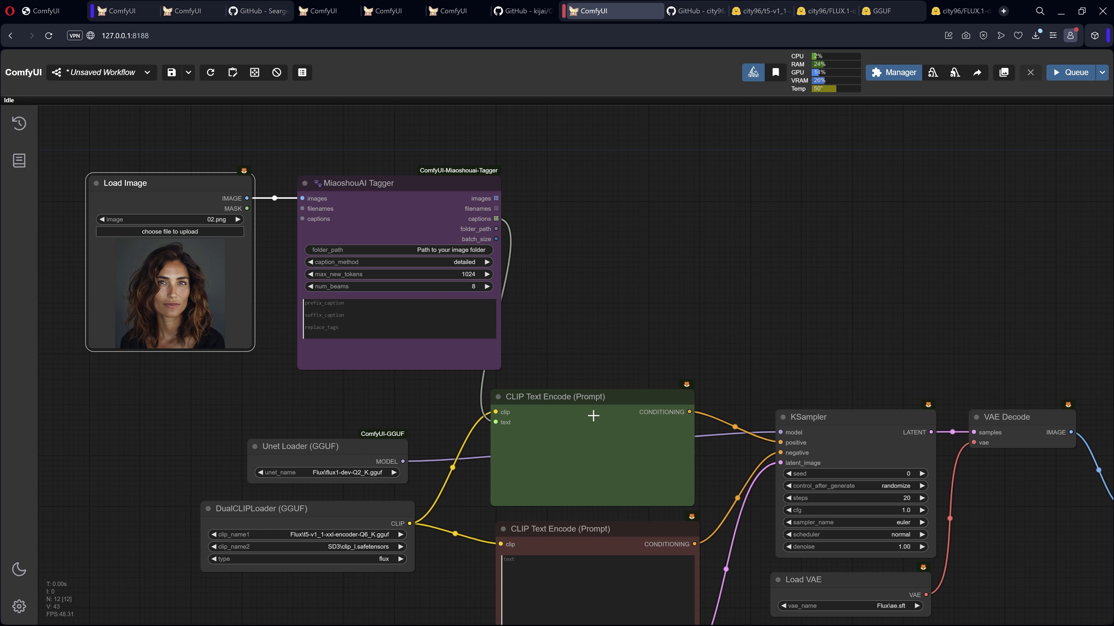
double_click(583, 214)
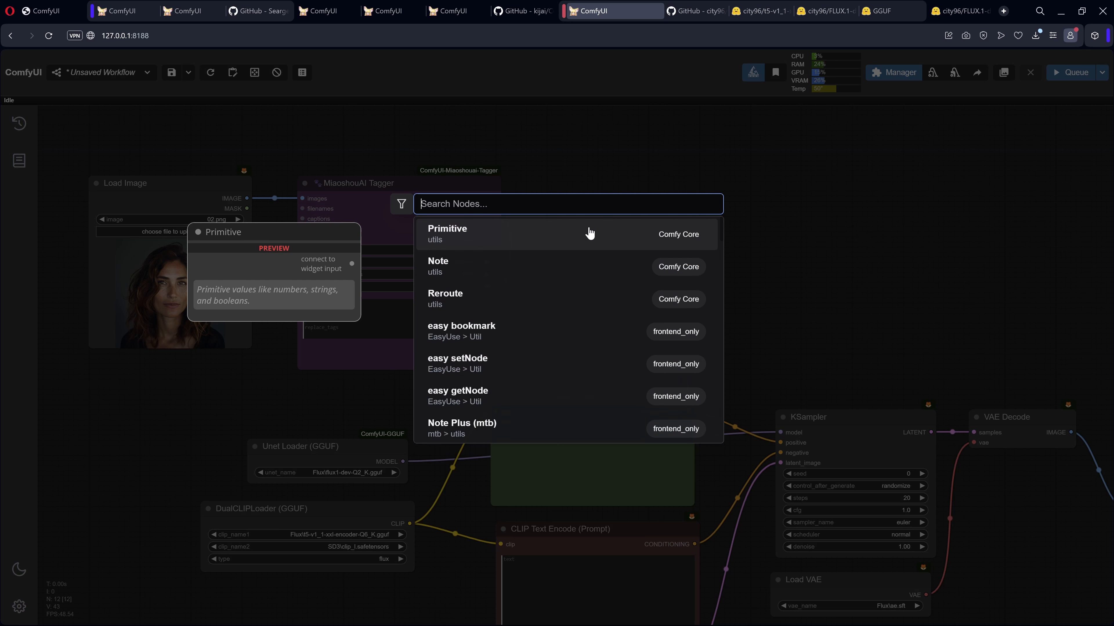
type("sho")
left_click(510, 293)
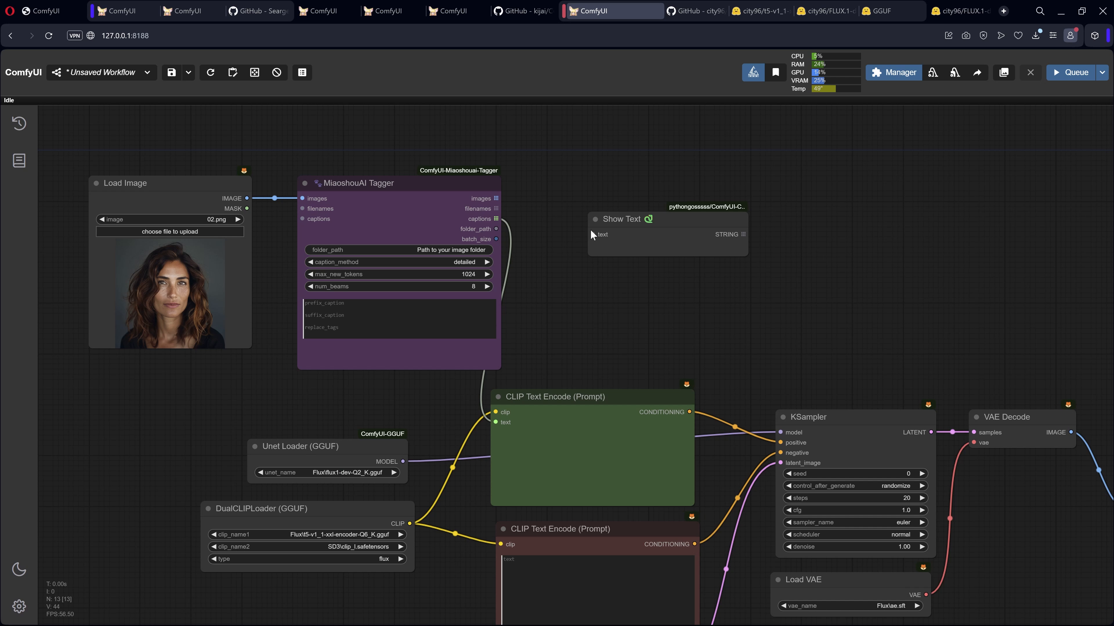
left_click_drag(497, 222, 593, 205)
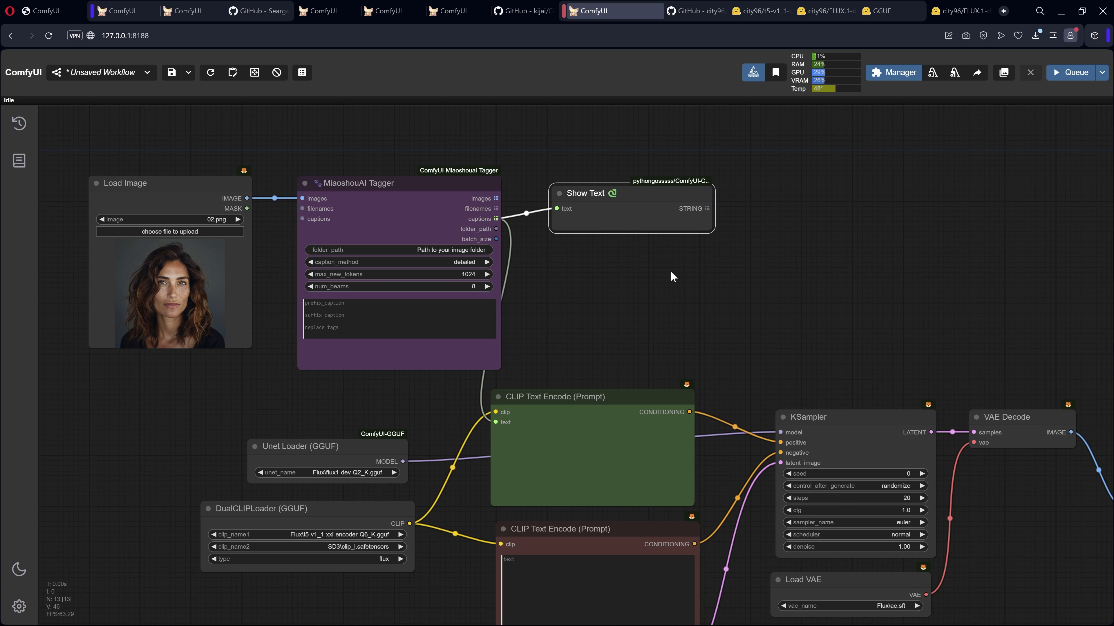
Set the KSampler's control_after_generate to fixed and its seed to 3164
scroll(614, 302, "down", 2)
scroll(733, 372, "up", 6)
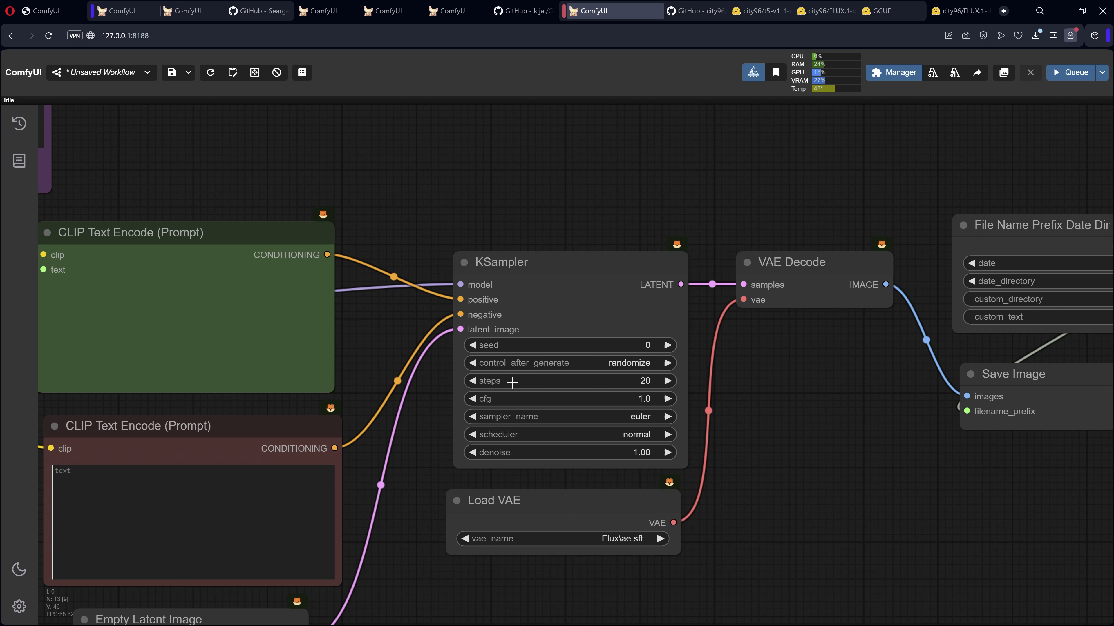
left_click(636, 364)
left_click(645, 362)
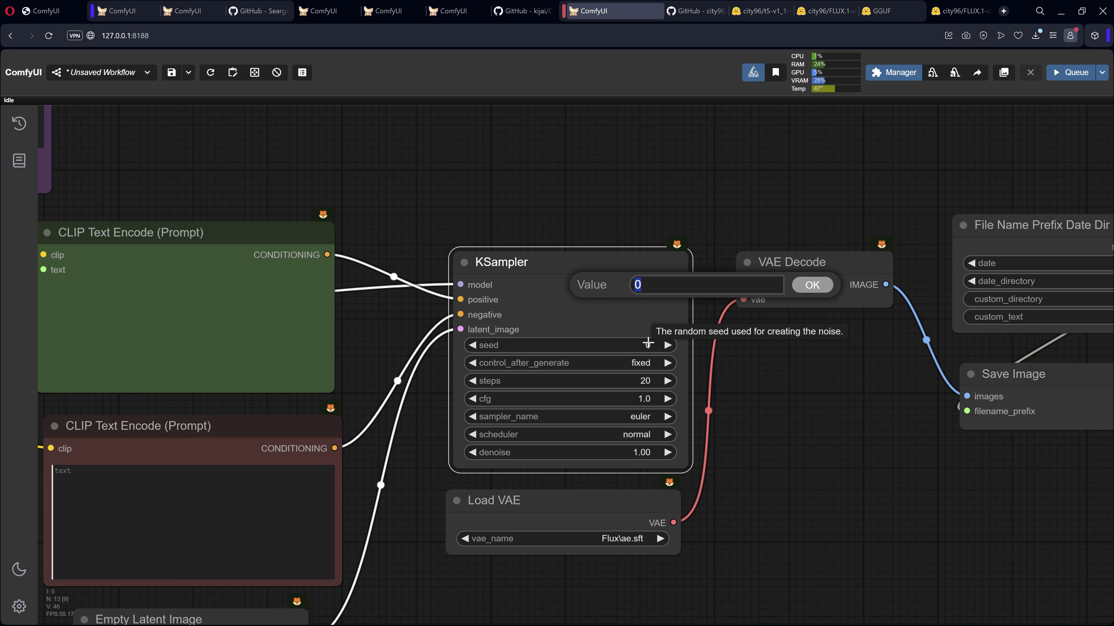
type("64")
key("Return")
key("period")
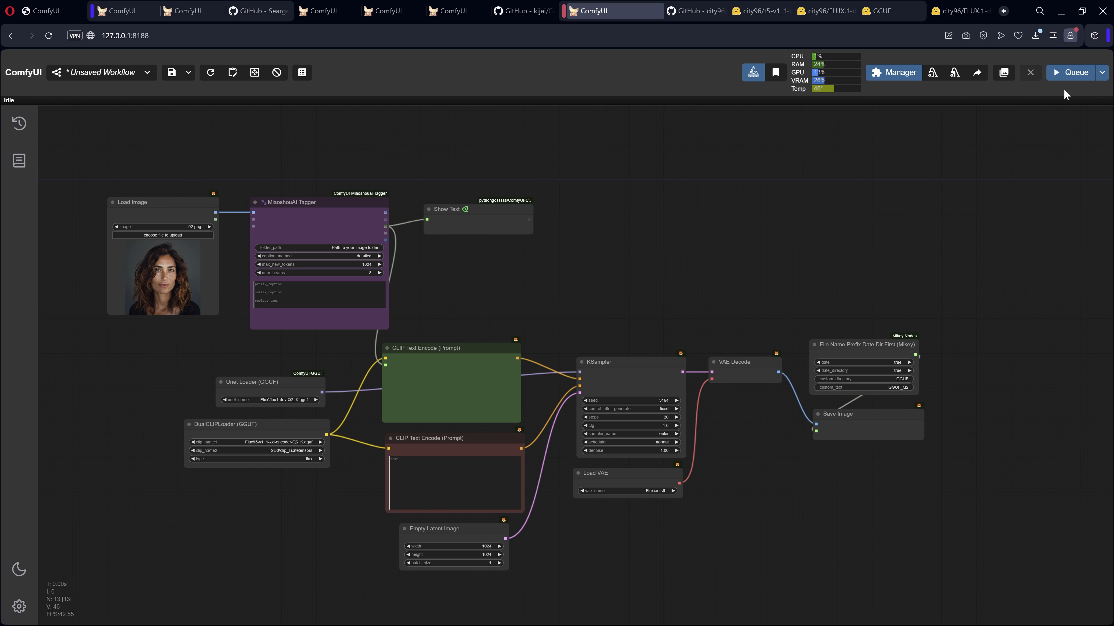
Queue the workflow to generate an image with the Q2_K Flux model from the tagger's caption
left_click(1070, 81)
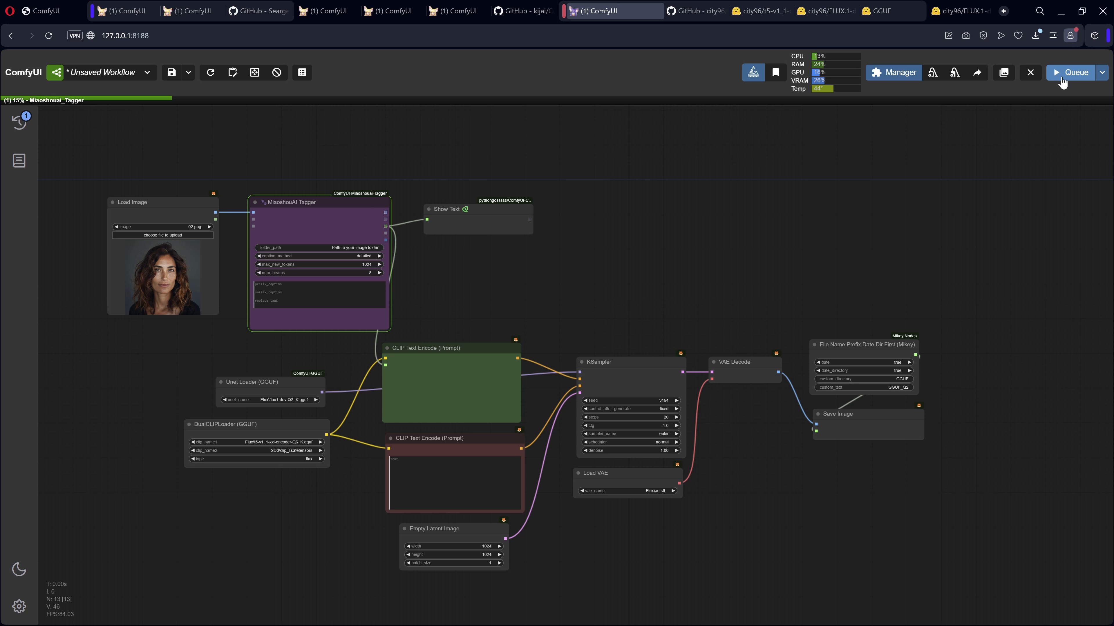
scroll(325, 345, "up", 3)
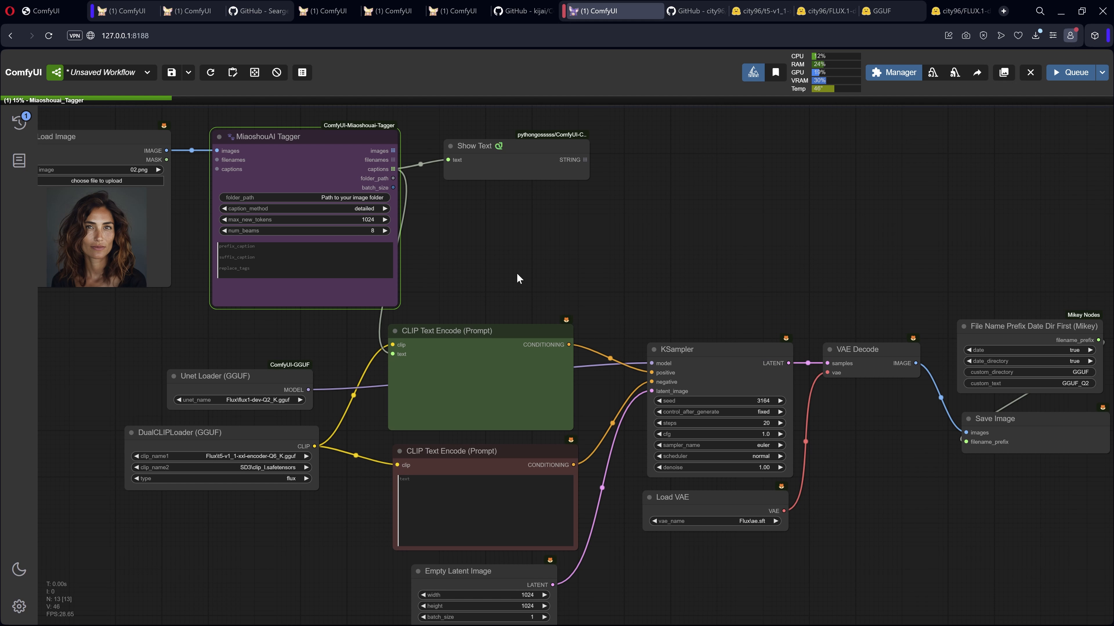
left_click_drag(493, 272, 640, 308)
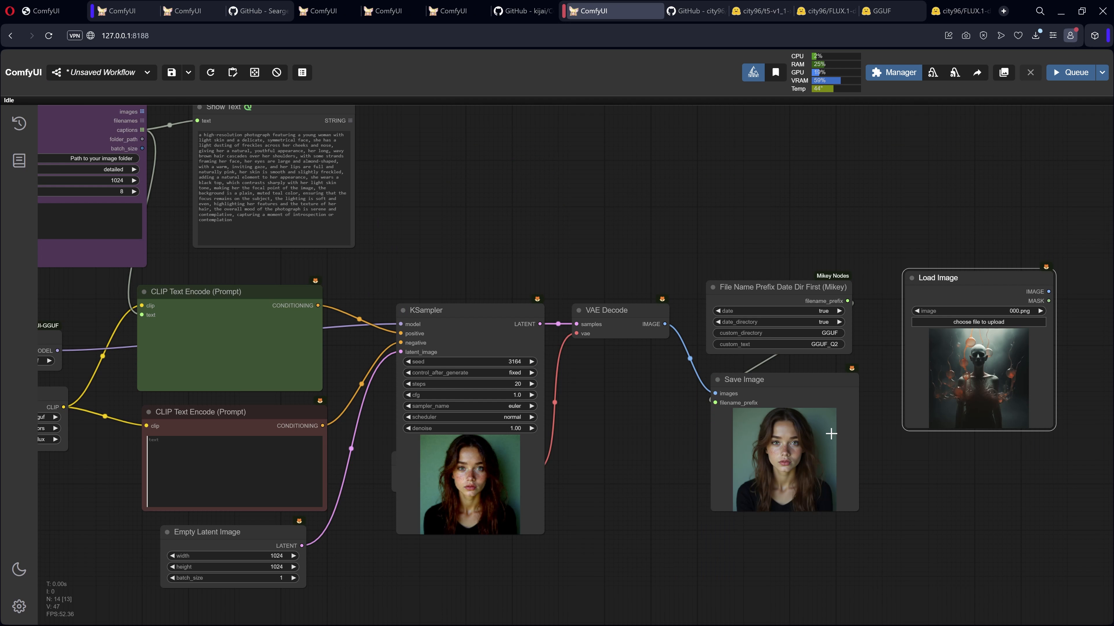
Inspect the generated portrait in the Save Image node up close, especially the eyes, skin and hair
scroll(723, 377, "up", 10)
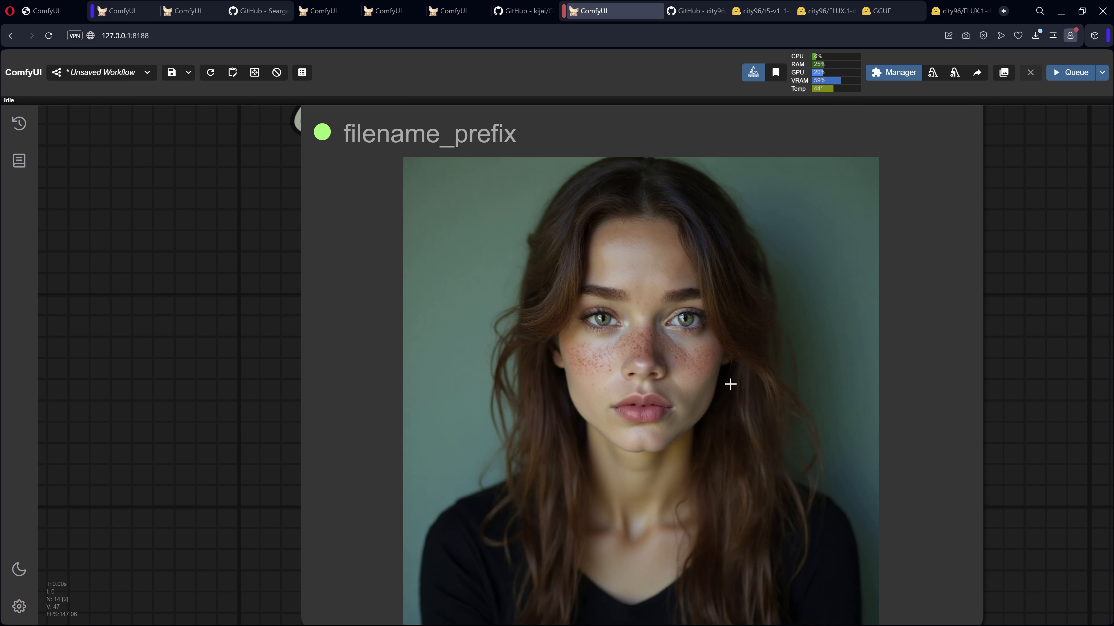
scroll(718, 369, "up", 3)
scroll(666, 331, "down", 10)
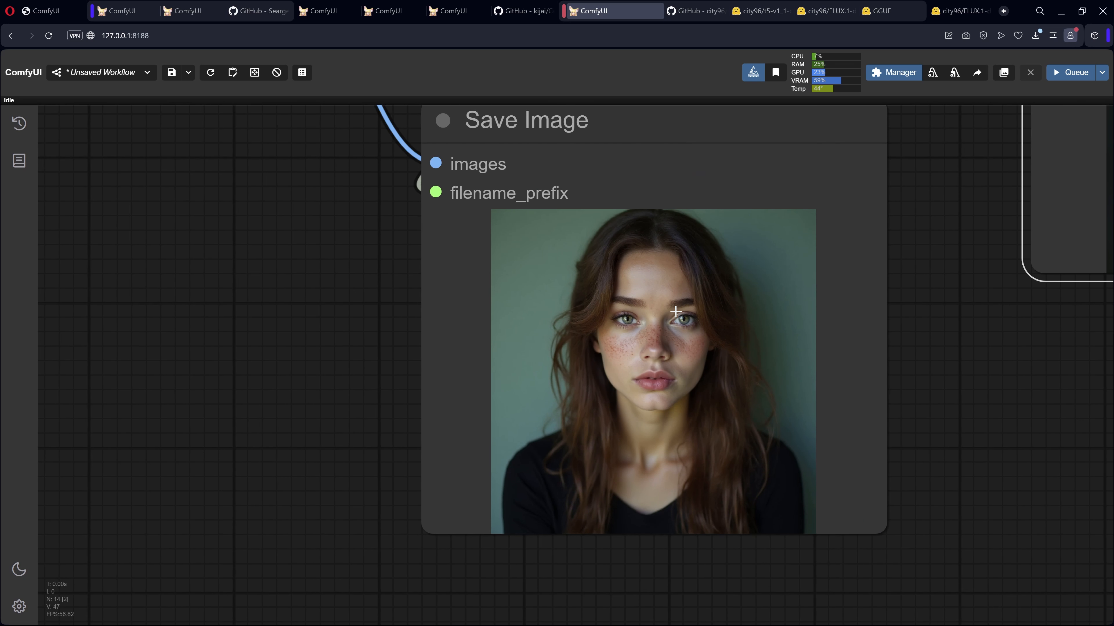
scroll(649, 281, "up", 3)
scroll(649, 281, "up", 5)
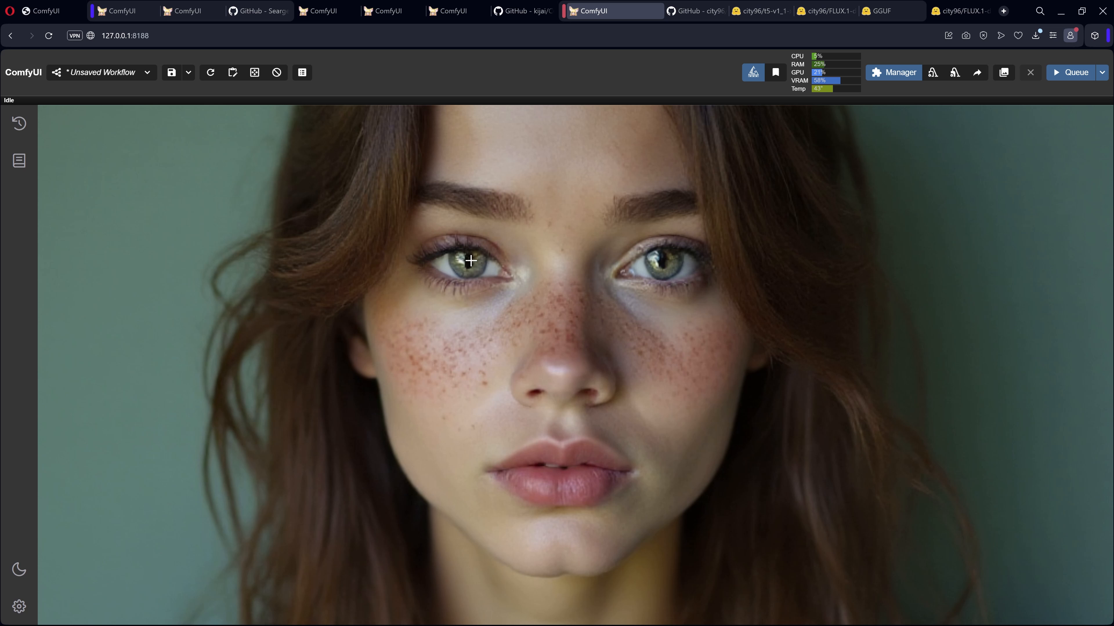
scroll(661, 289, "down", 10)
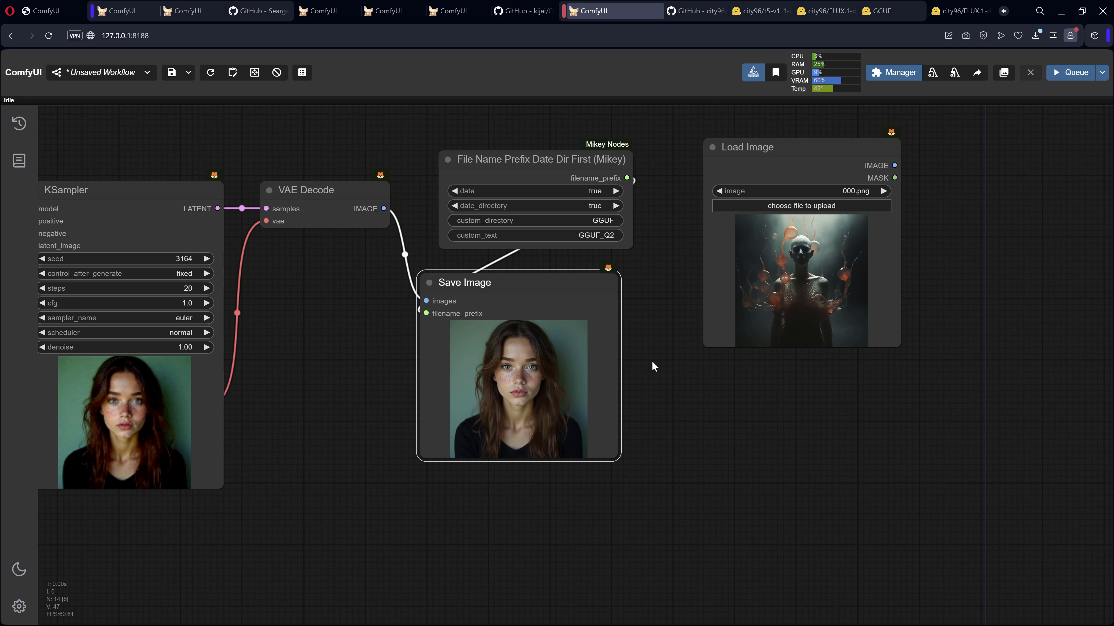
Copy the generated portrait from the Save Image node and paste it into the Load Image node beside it
right_click(548, 355)
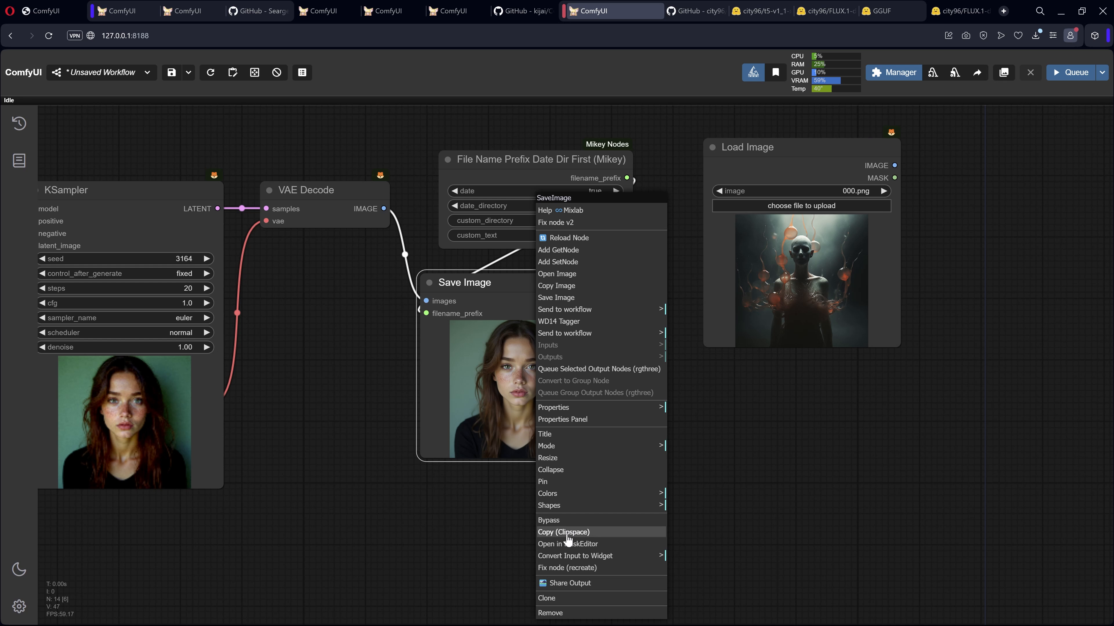
left_click(567, 540)
right_click(795, 145)
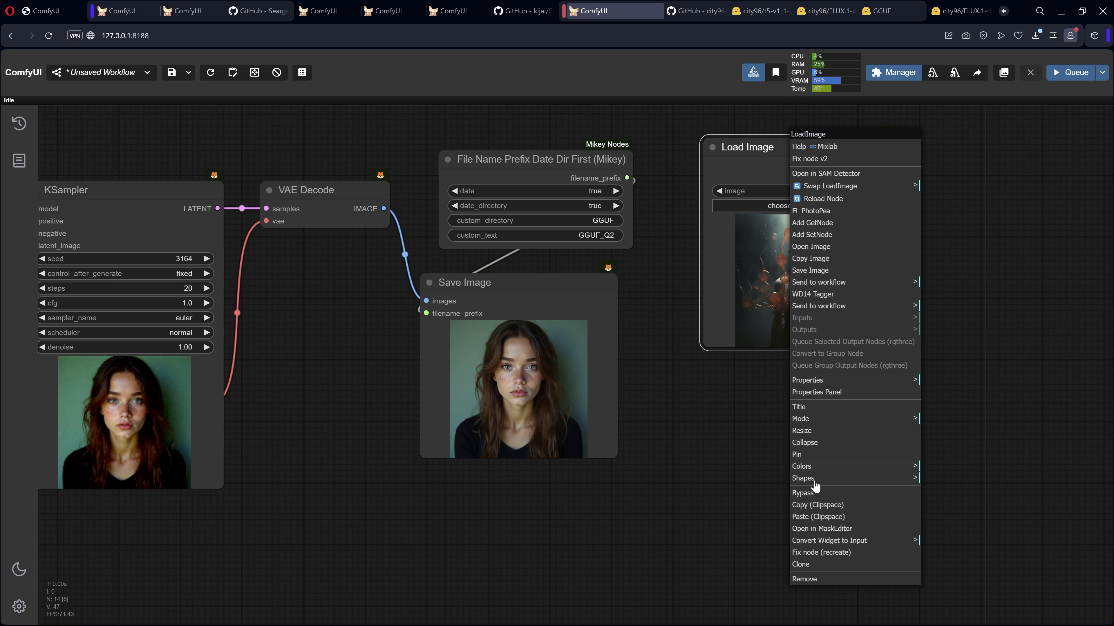
left_click(818, 517)
Switch the Unet Loader (GGUF) model to Flux\flux1-dev-Q6_K.gguf
scroll(549, 330, "down", 2)
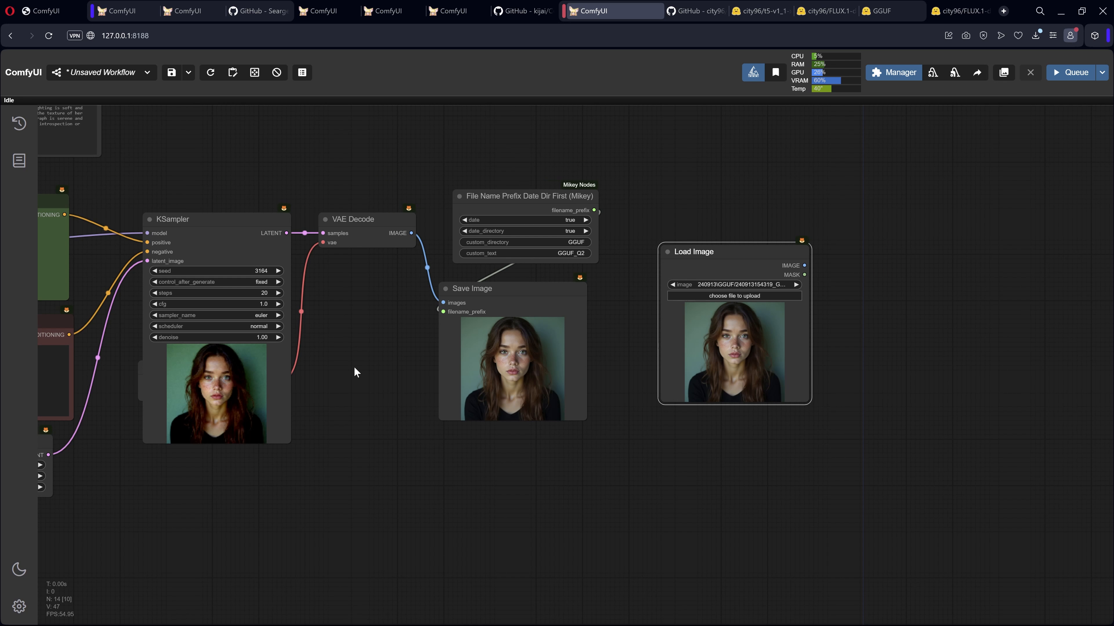
left_click_drag(368, 329, 1049, 510)
scroll(484, 254, "up", 4)
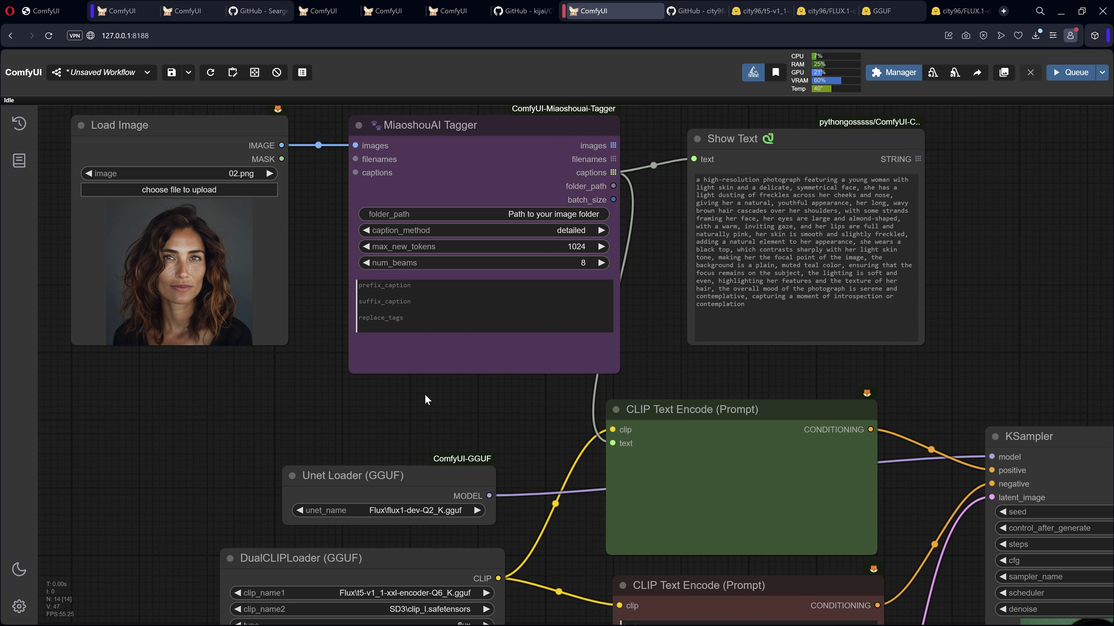
left_click_drag(425, 395, 475, 282)
left_click(473, 401)
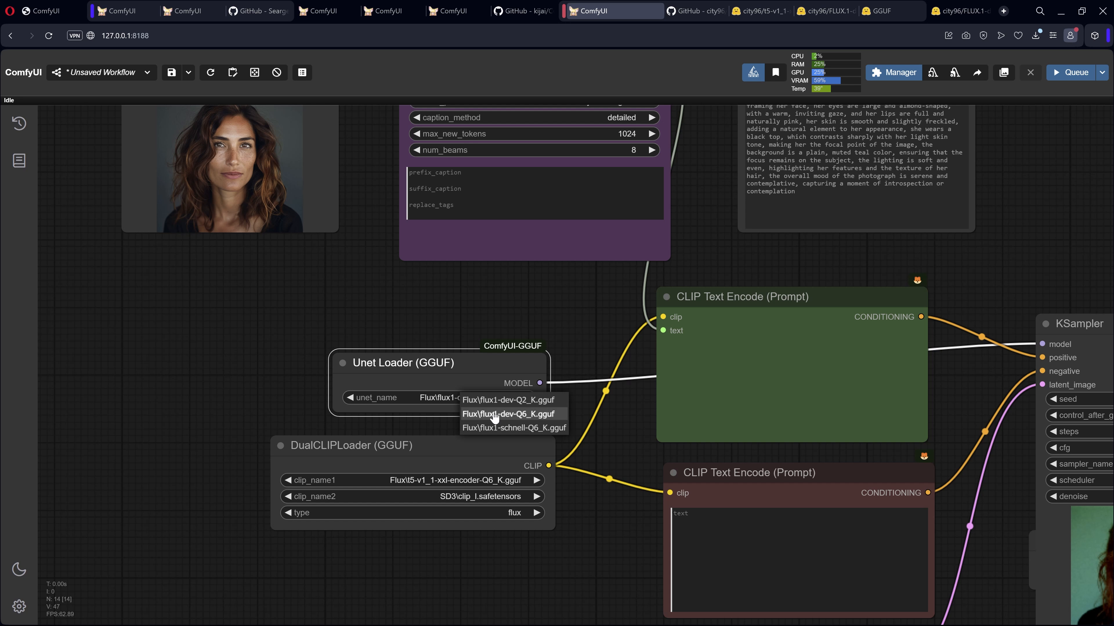
left_click(487, 411)
Disconnect the tagger's captions from Show Text and the green CLIP Text Encode node, and link Show Text's STRING output to that node's text input
scroll(595, 252, "down", 2)
left_click_drag(517, 176, 489, 142)
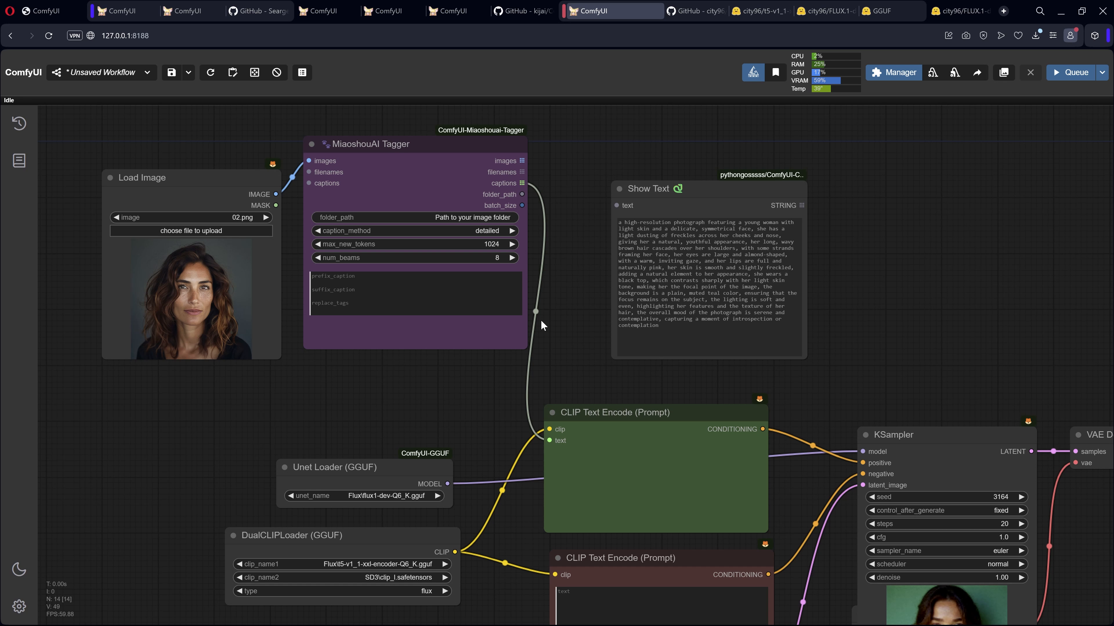
left_click(535, 311)
left_click(548, 329)
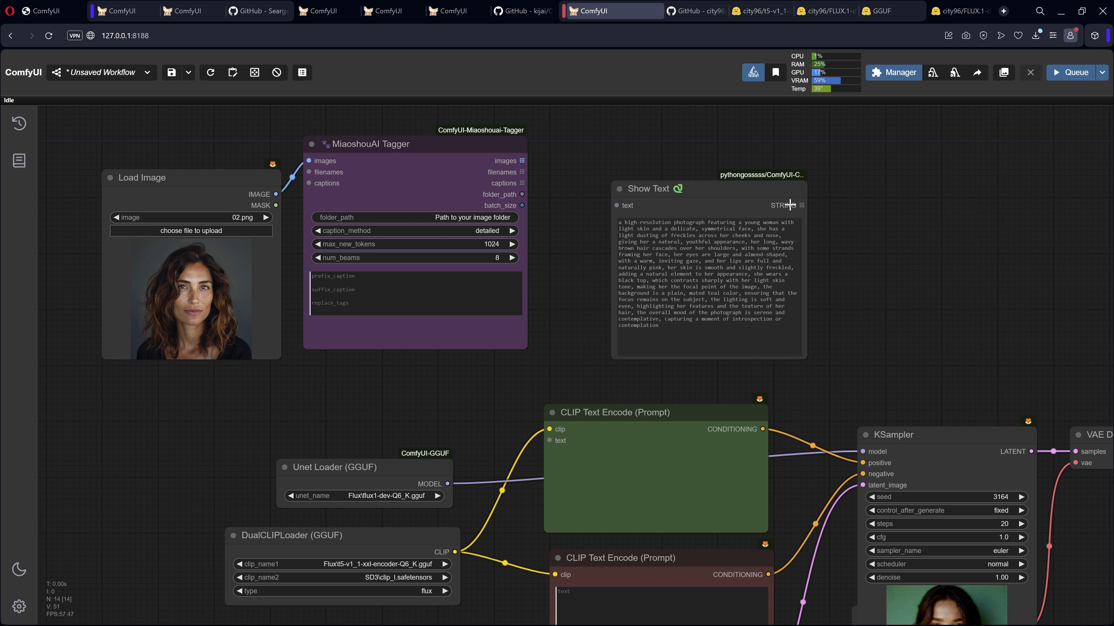
left_click_drag(802, 206, 550, 441)
Queue the workflow to generate the portrait again with the Q6_K model and the stored caption
left_click_drag(834, 300, 645, 231)
scroll(642, 229, "down", 4)
left_click(1092, 74)
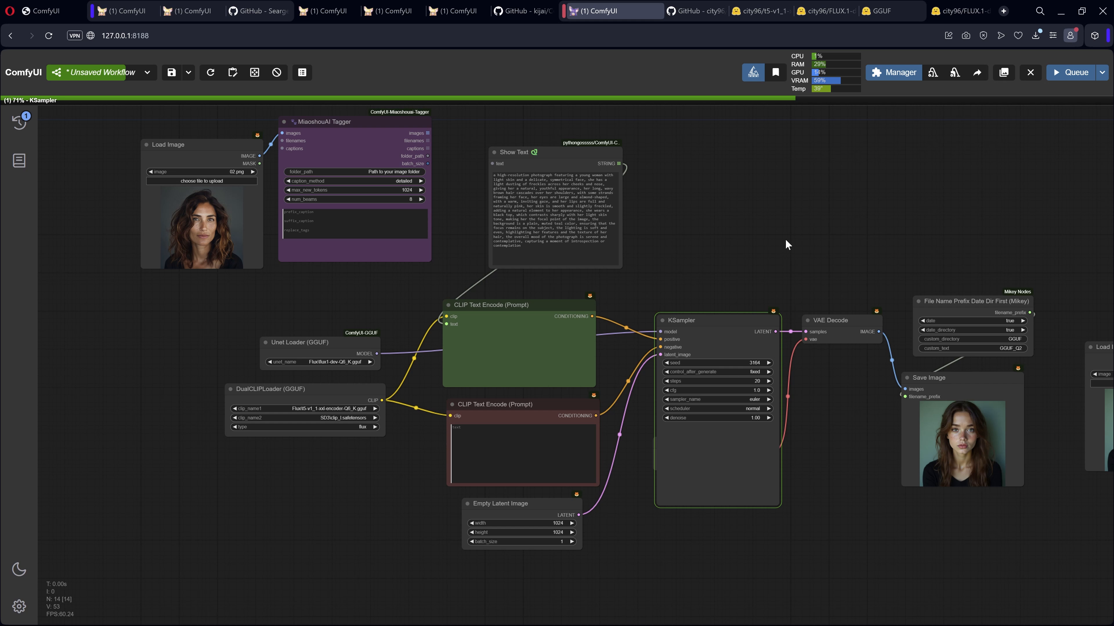
scroll(797, 322, "up", 3)
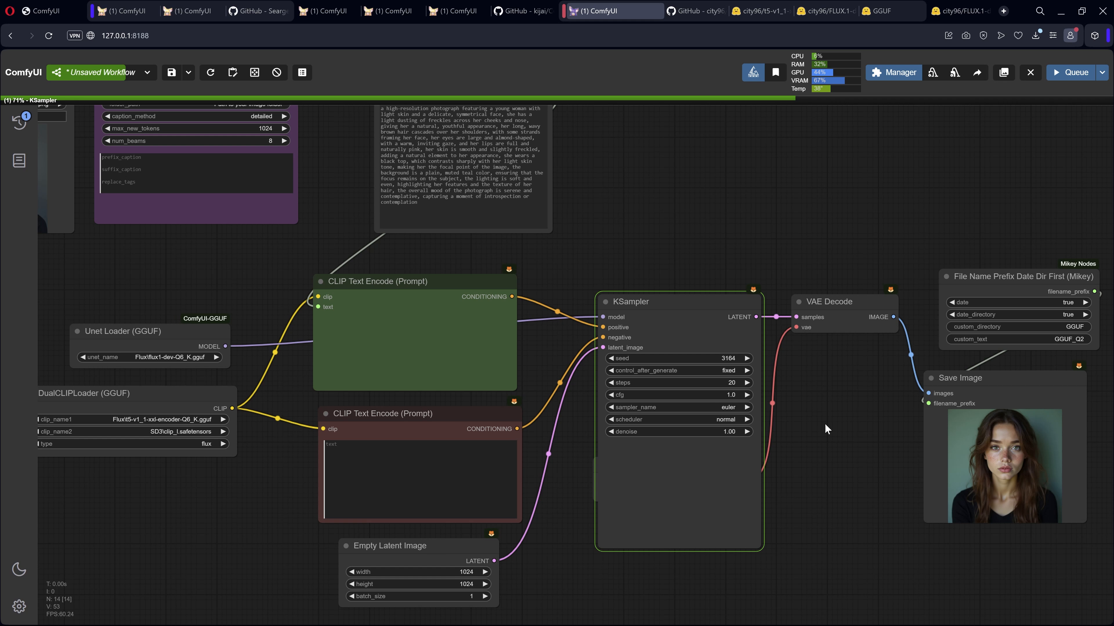
left_click_drag(825, 423, 489, 298)
Compare the new portrait in the Save Image node with the earlier one in the Load Image node up close
scroll(564, 308, "up", 6)
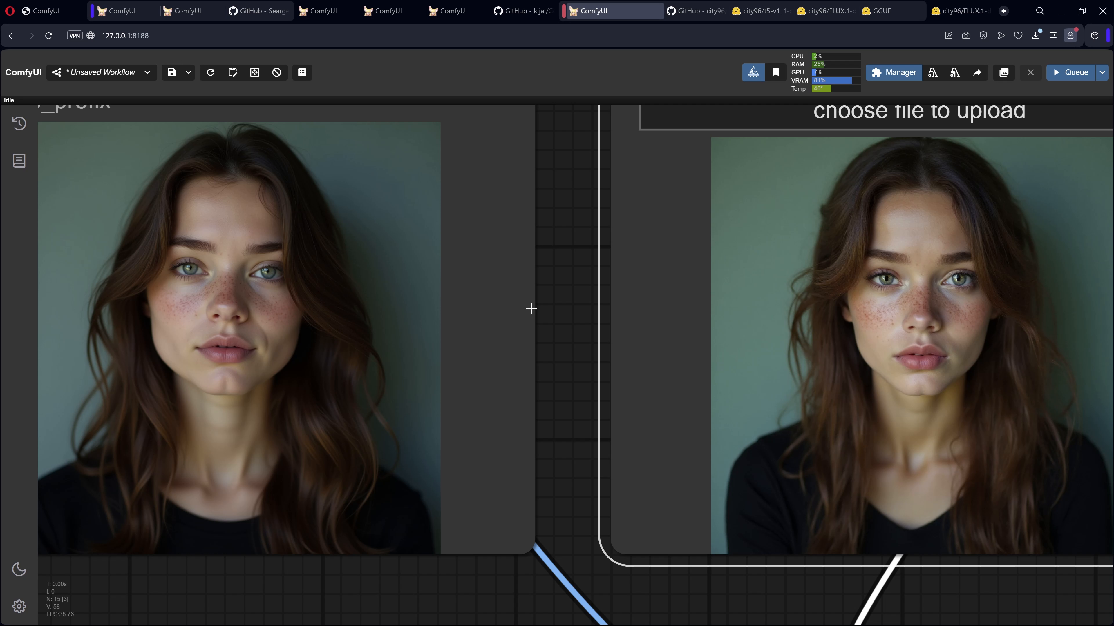
scroll(321, 247, "up", 10)
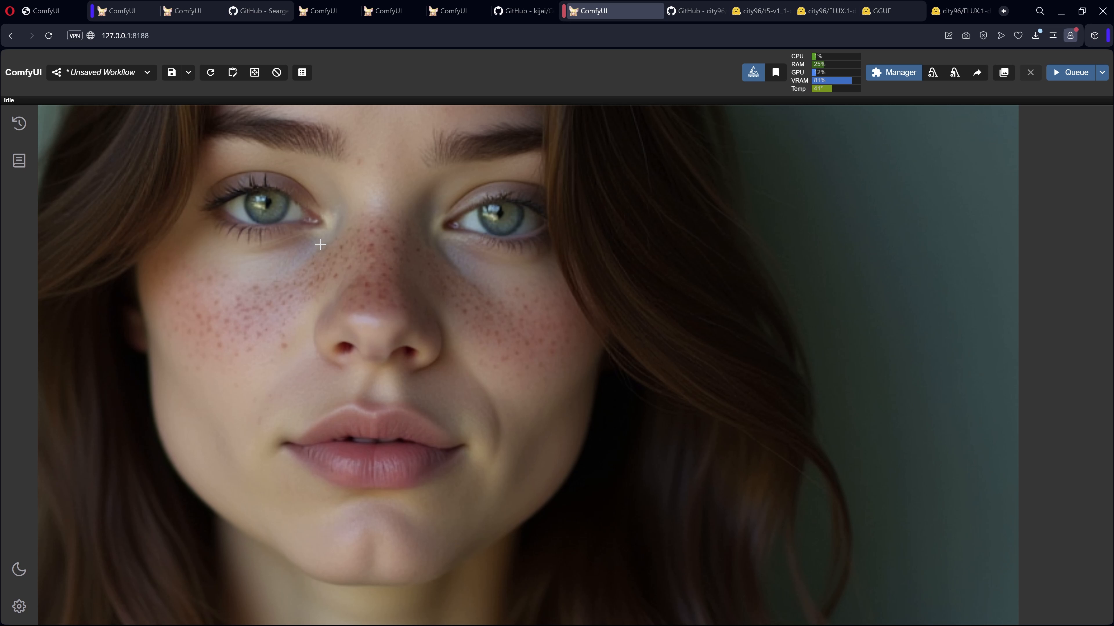
scroll(321, 244, "down", 10)
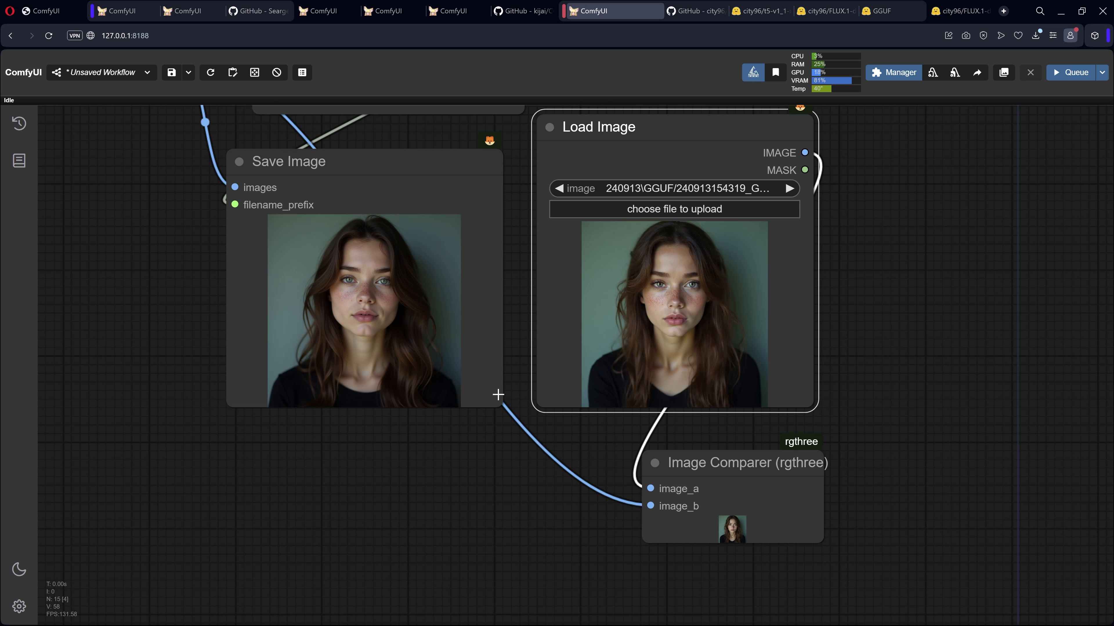
Enlarge the Image Comparer node to compare the two portraits, and place it beneath the Save Image and Load Image nodes
left_click_drag(837, 553, 899, 604)
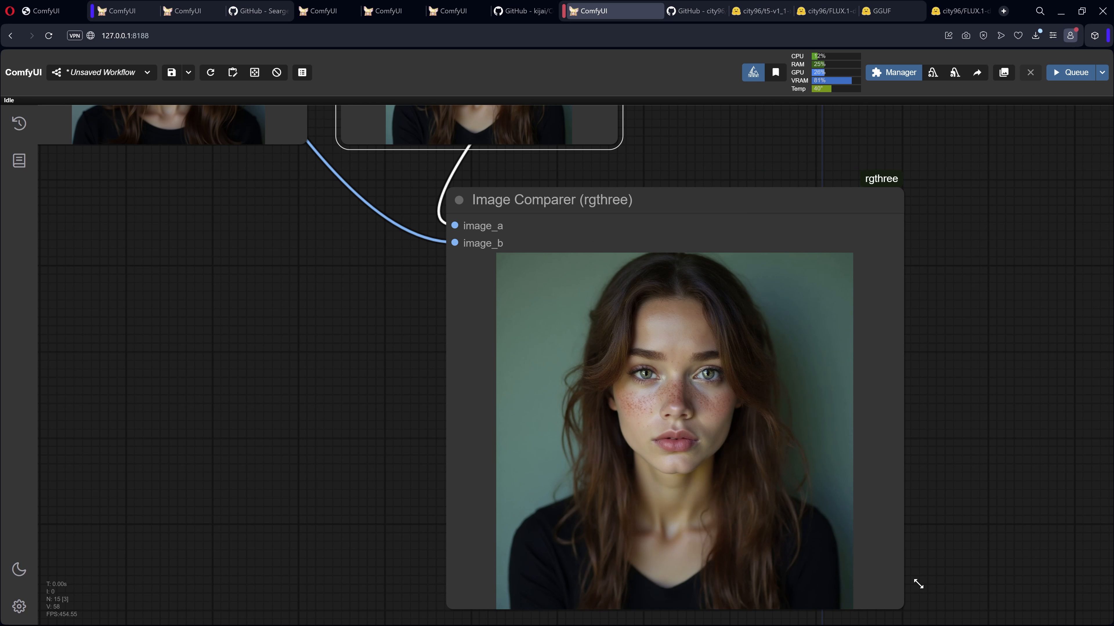
scroll(959, 482, "up", 5)
left_click_drag(773, 315, 1046, 444)
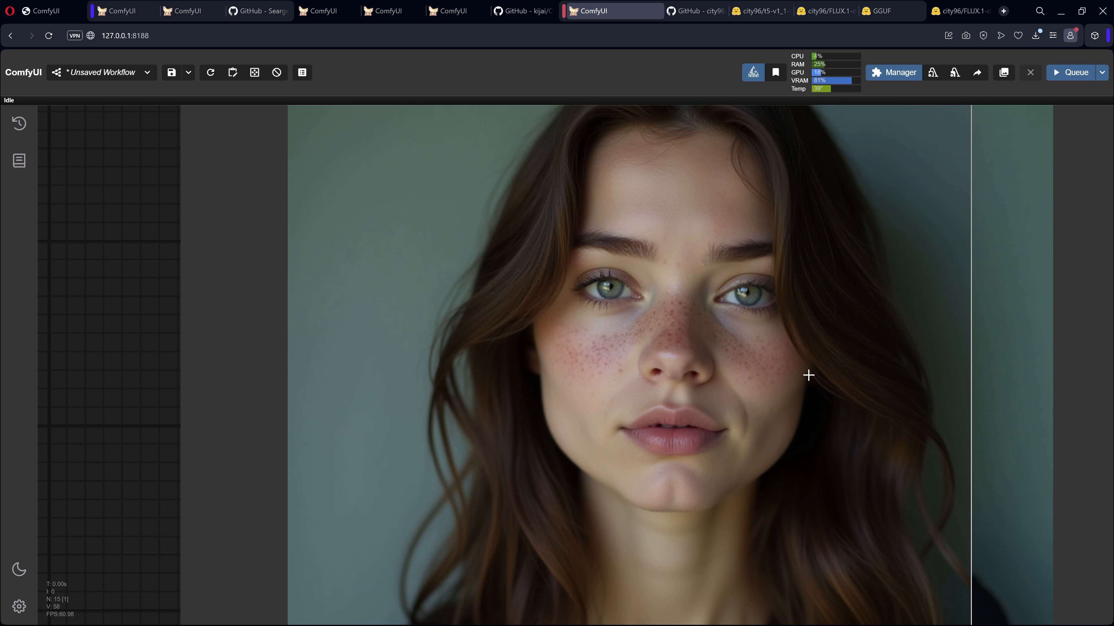
scroll(602, 497, "down", 8)
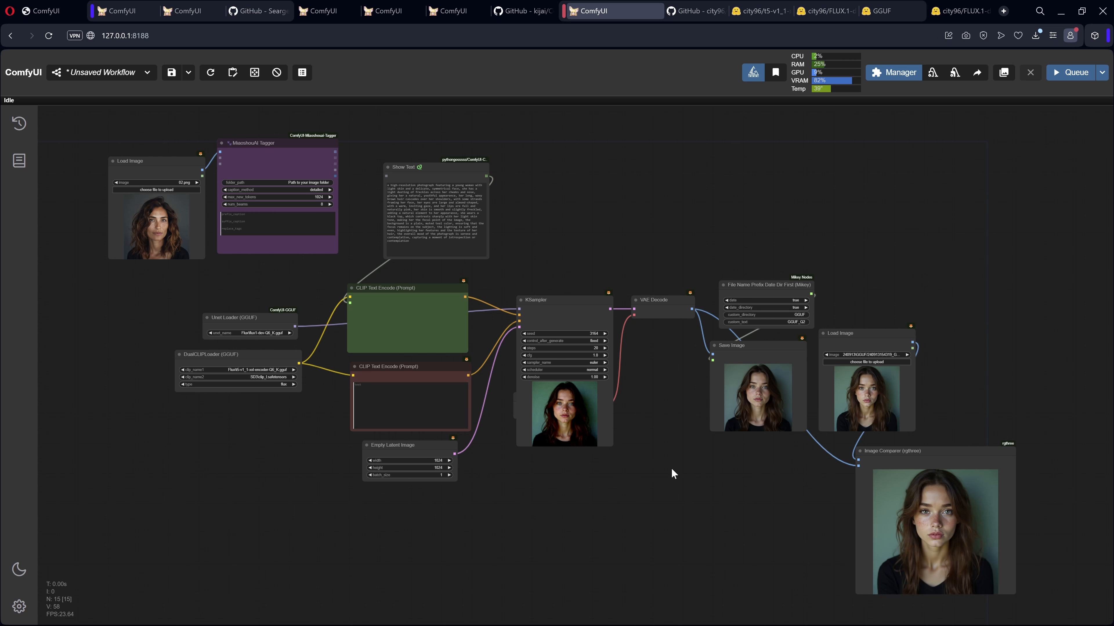
left_click_drag(916, 451, 794, 441)
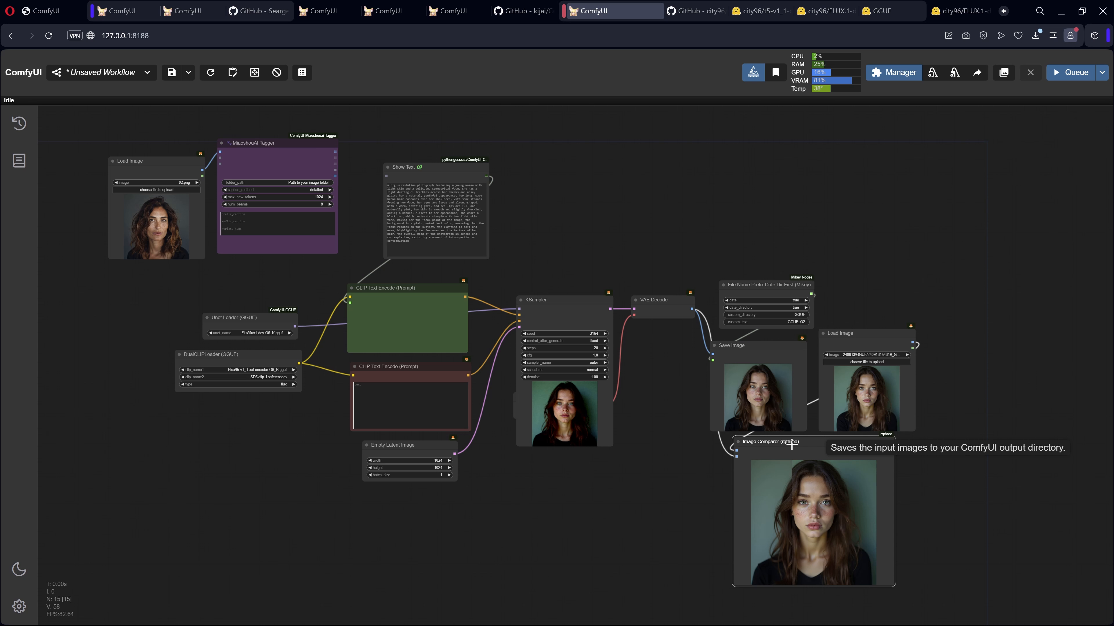